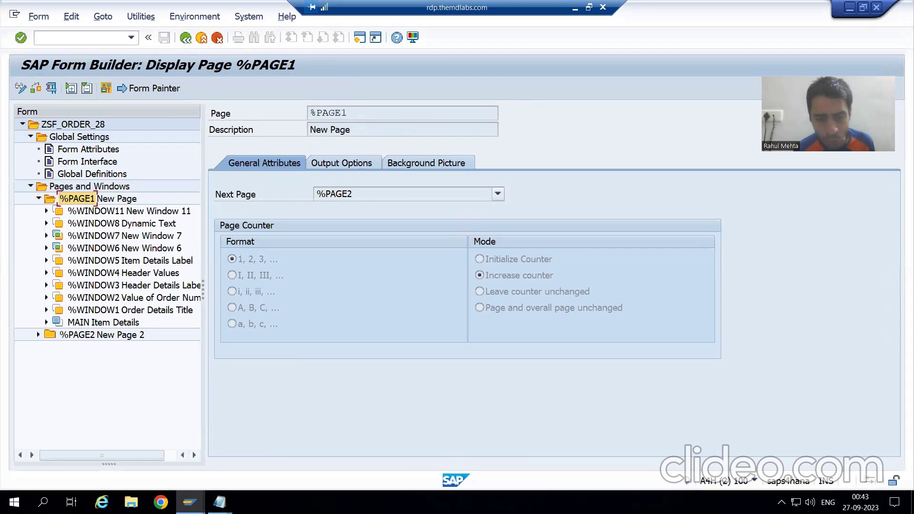
- Switch to the 'Form: Change Pages: ZORDDETAIL' window showing PAGE1 First Page
mouse_move(190, 502)
click(359, 431)
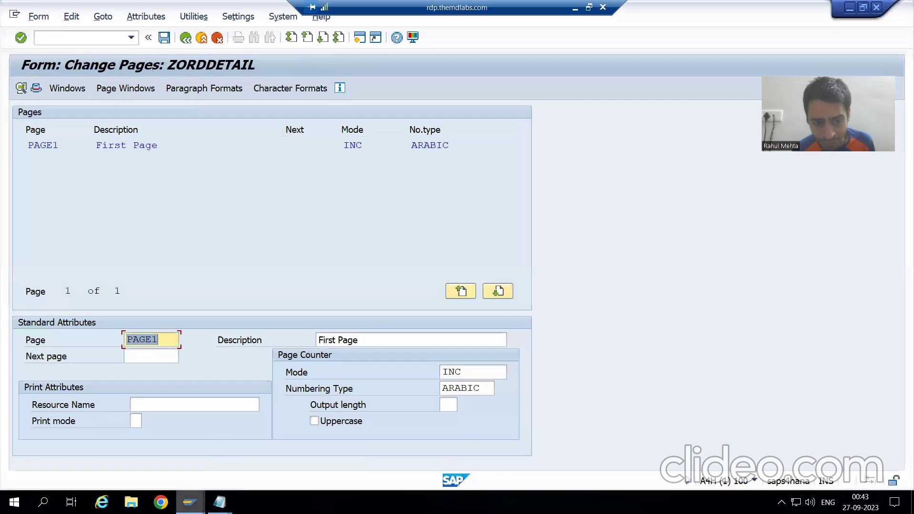
click(189, 502)
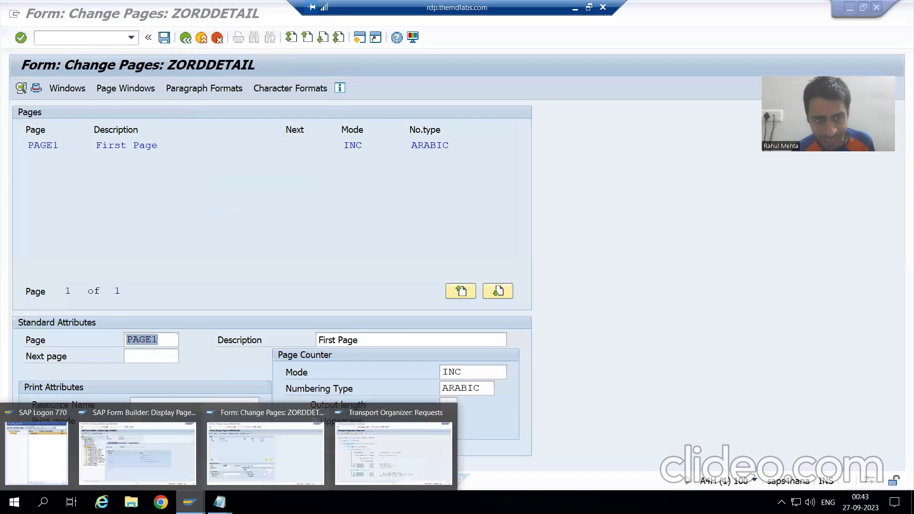
click(584, 288)
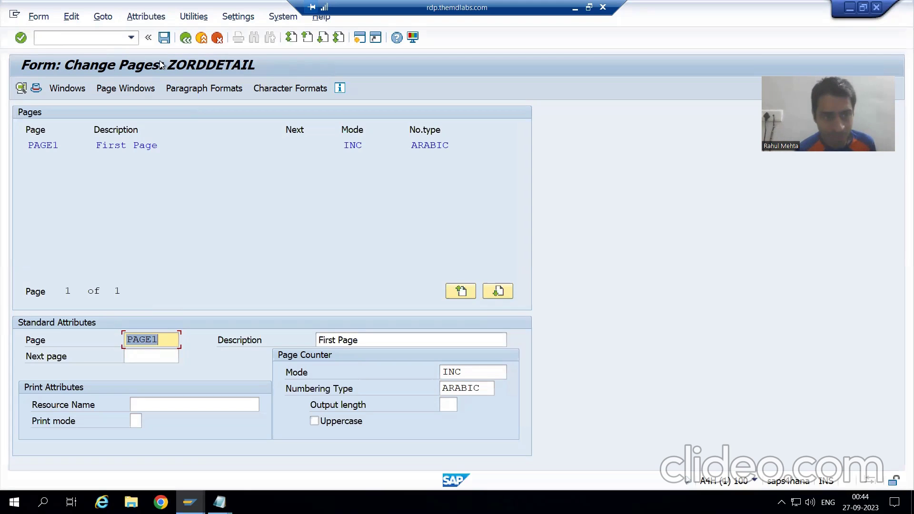
- Open the Change Windows list for ZORDDETAIL, which shows only the MAIN window
click(76, 90)
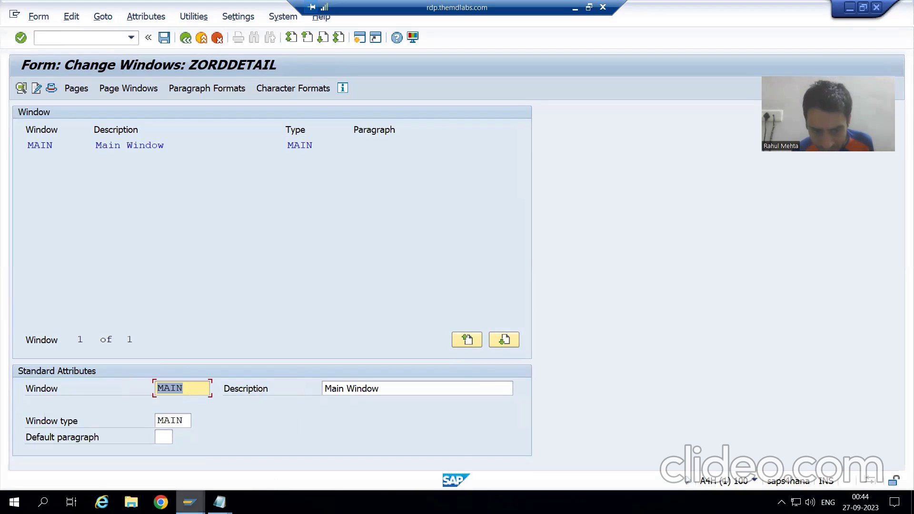
- In the Notepad Script Layout, select the item values line for reference
mouse_move(219, 502)
click(269, 461)
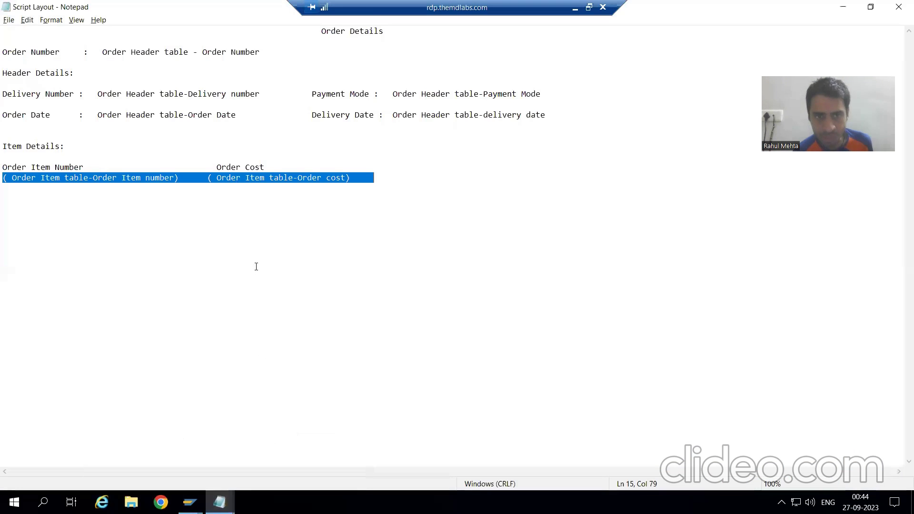
click(254, 177)
drag(320, 30, 373, 180)
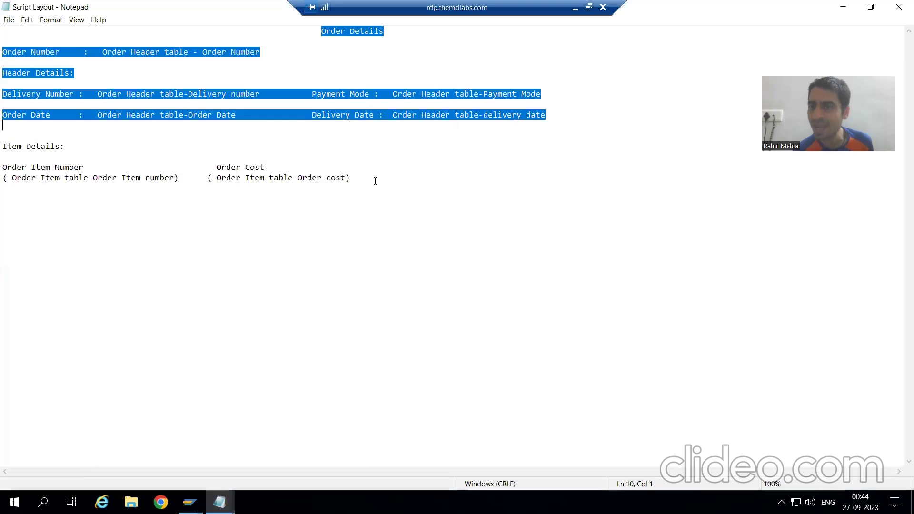
click(373, 180)
click(5, 184)
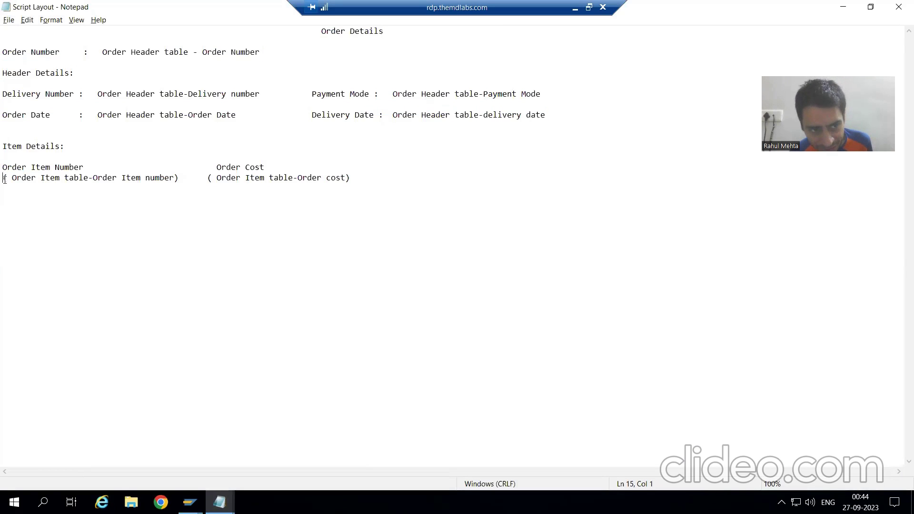
drag(3, 178, 366, 176)
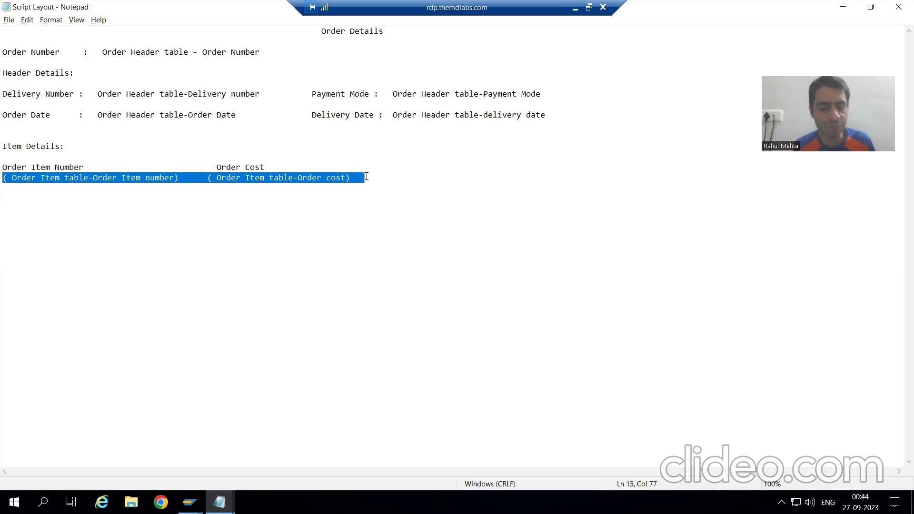
key(alt+Tab)
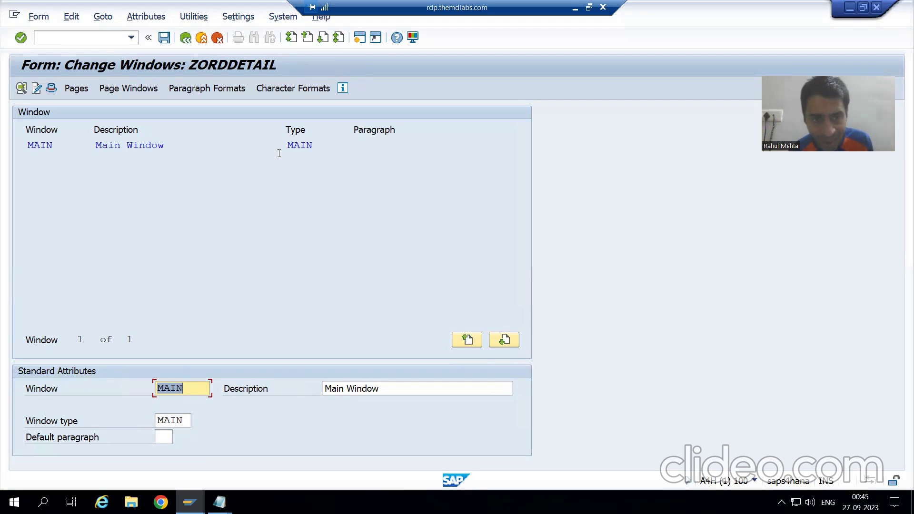
- Reselect the item values line in Notepad and return to the SAP window list
key(alt+Tab)
click(158, 216)
drag(5, 178, 360, 178)
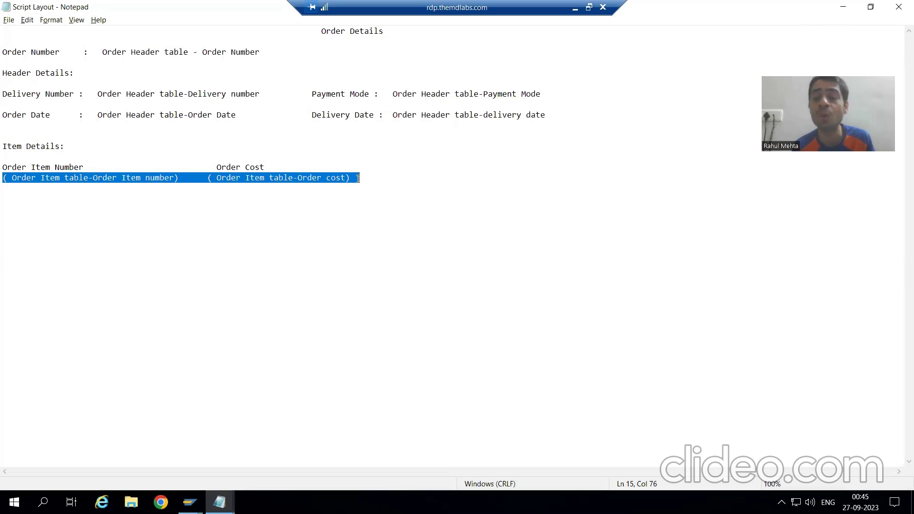
key(alt+Tab)
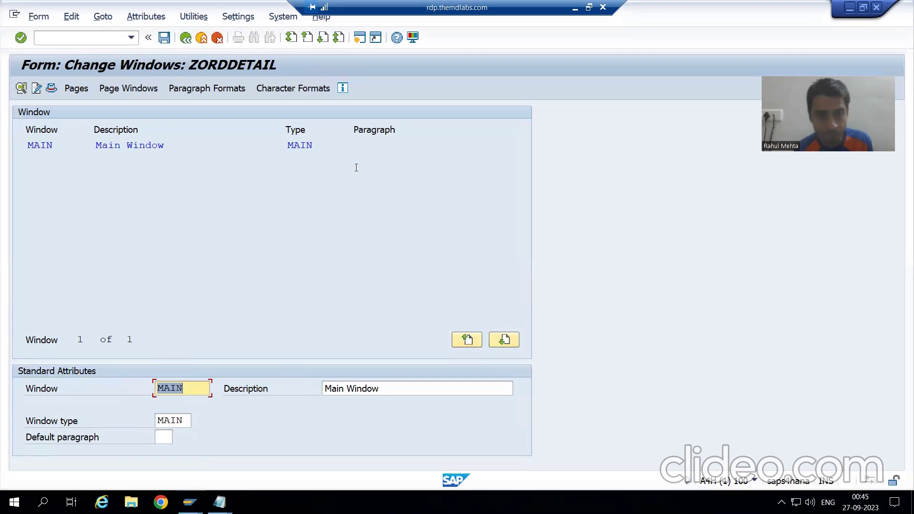
- Replace the MAIN description 'Main Window' with 'Item Details Values' and save ZORDDETAIL
click(398, 389)
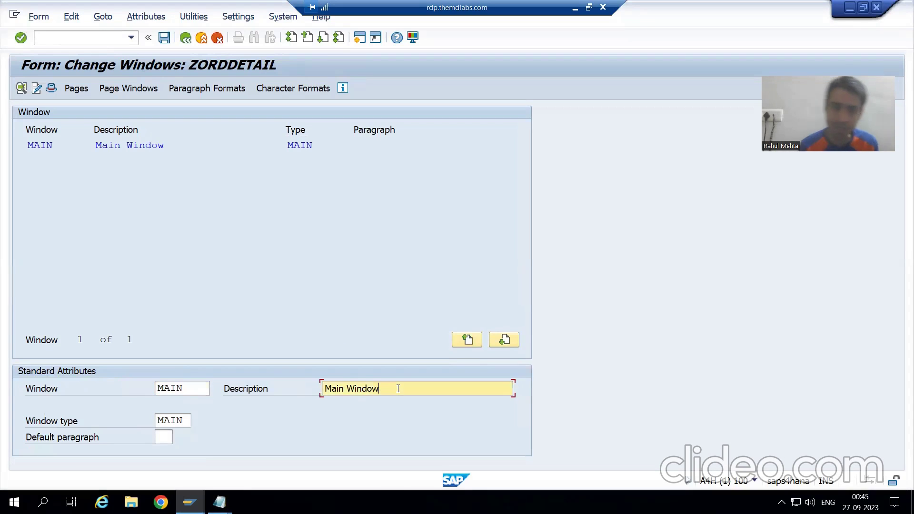
key(BackSpace)
key(BackSpace)
key(BackSpace)
key(BackSpace)
key(BackSpace)
key(BackSpace)
key(BackSpace)
key(BackSpace)
key(BackSpace)
key(BackSpace)
key(BackSpace)
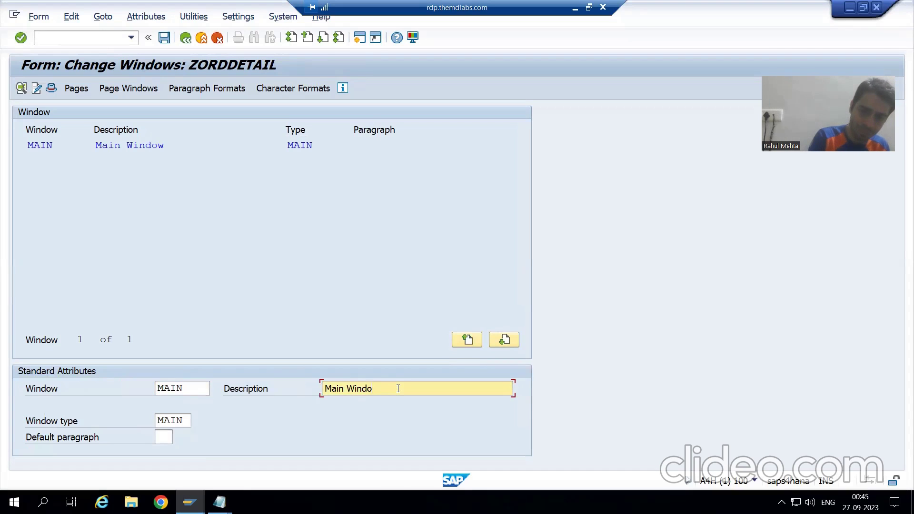
text(Item)
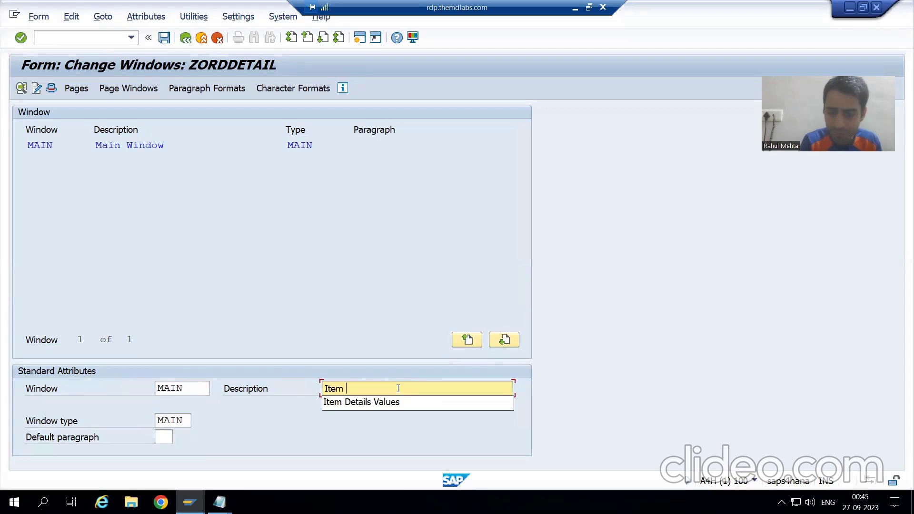
key(Down)
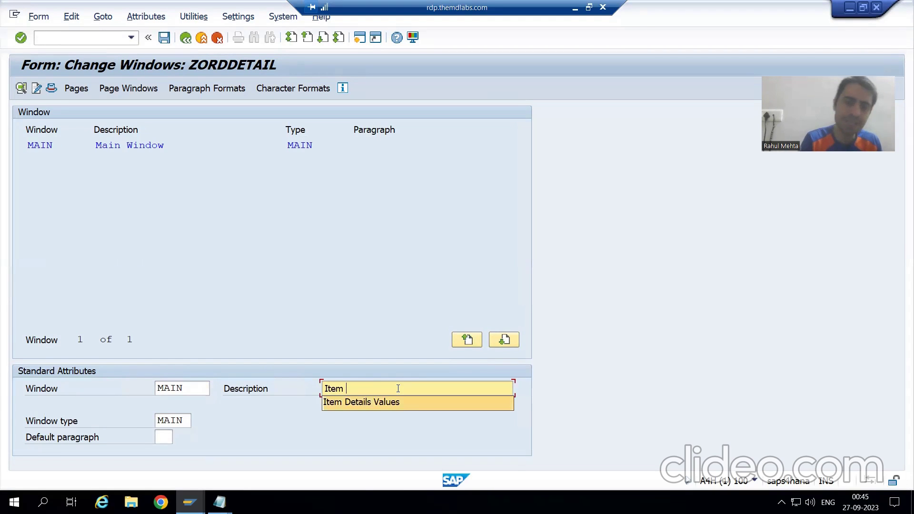
key(Return)
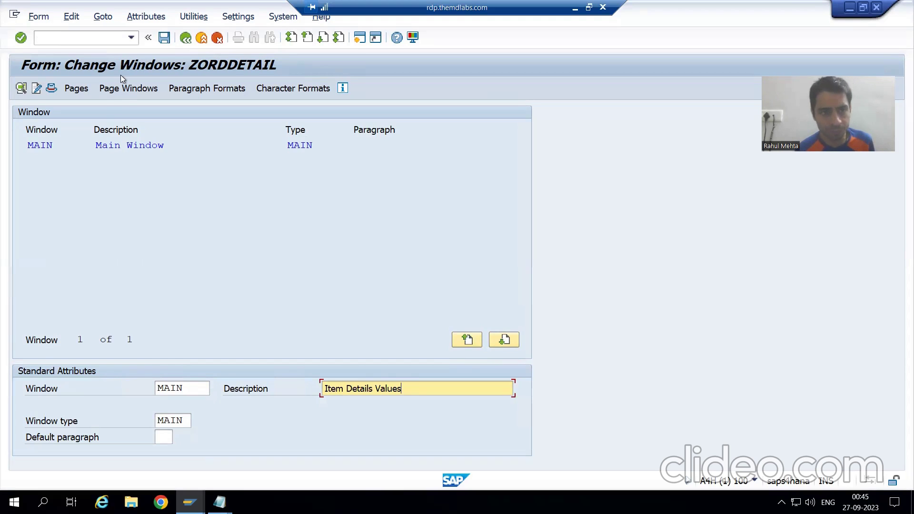
click(163, 40)
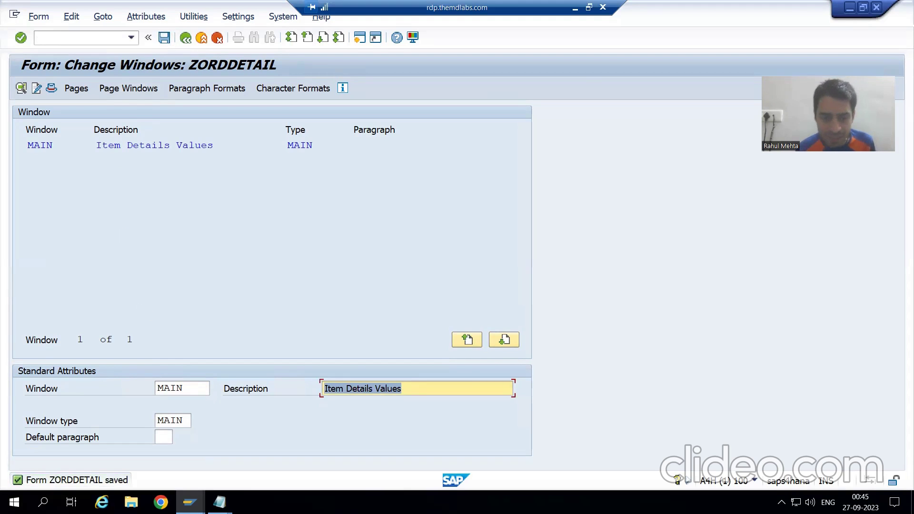
- Review the Notepad layout sections: Order Details title, Order Number, Header Details, dates, and Item Details
mouse_move(219, 502)
click(285, 452)
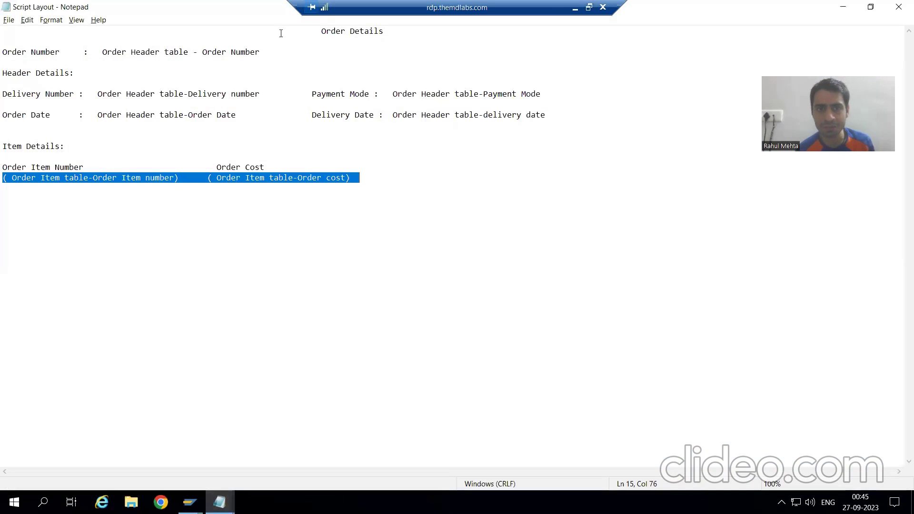
drag(316, 31, 393, 30)
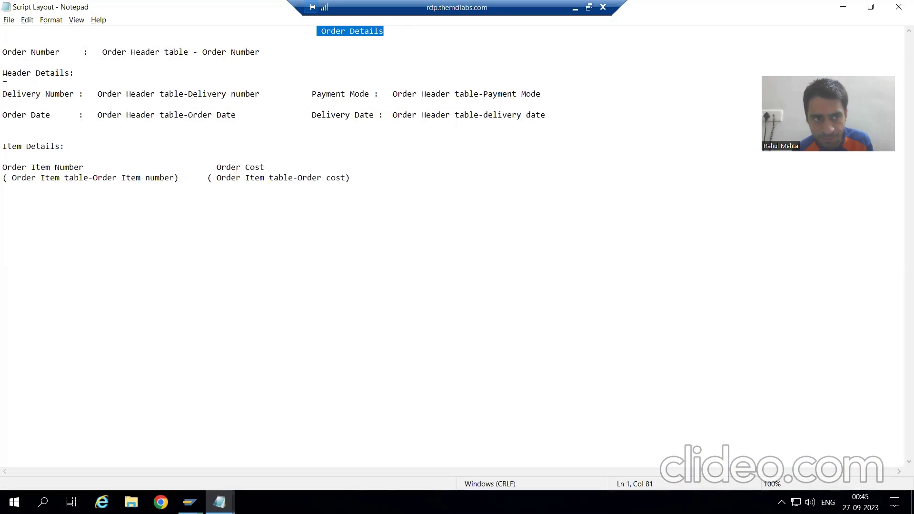
drag(3, 52, 277, 49)
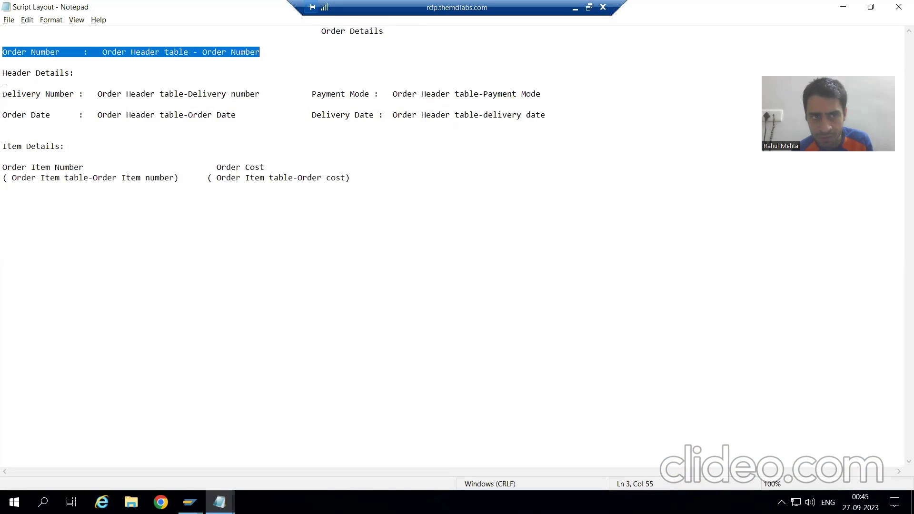
drag(3, 73, 102, 75)
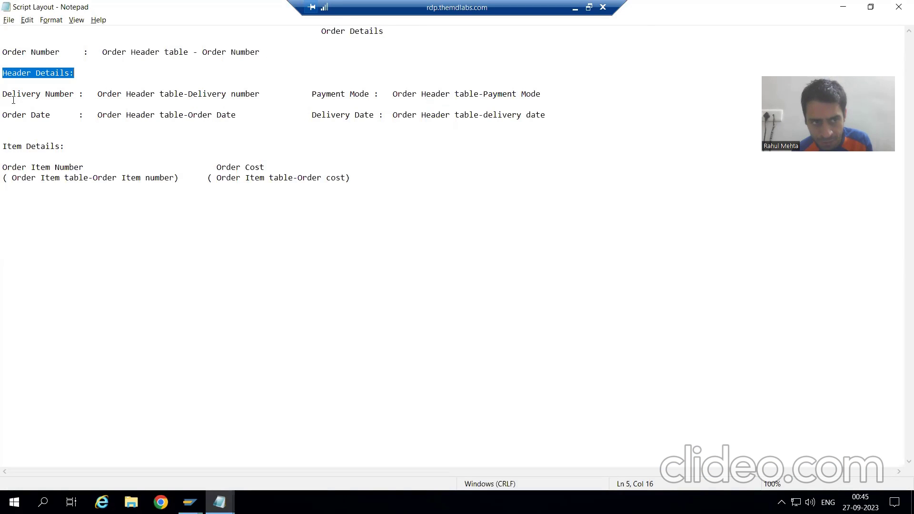
drag(3, 94, 597, 118)
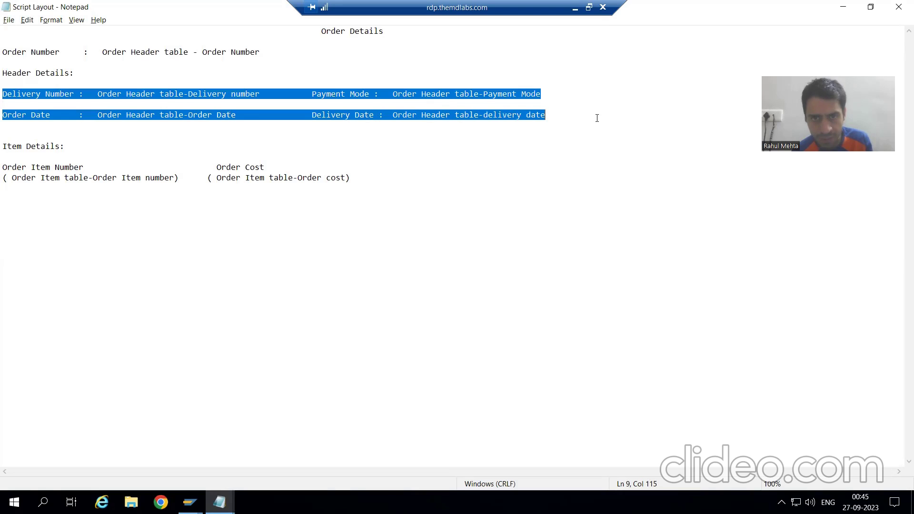
drag(3, 146, 65, 146)
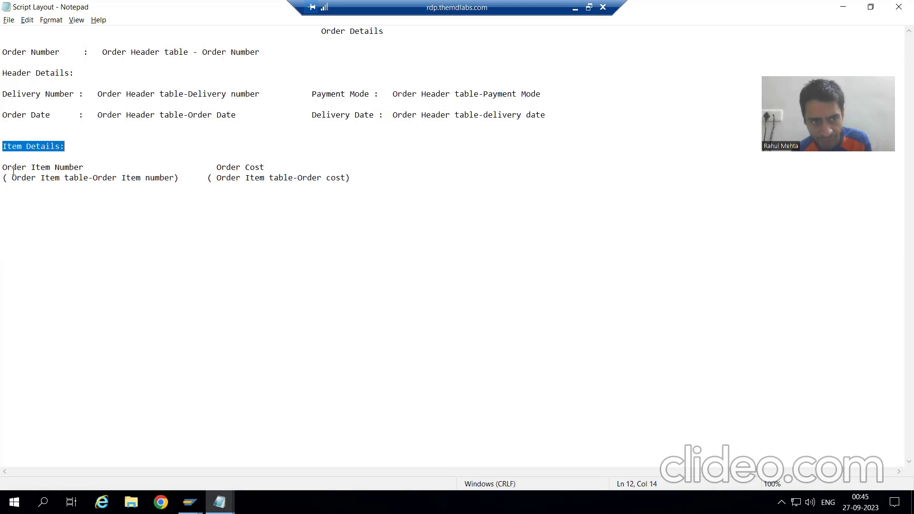
drag(8, 169, 392, 186)
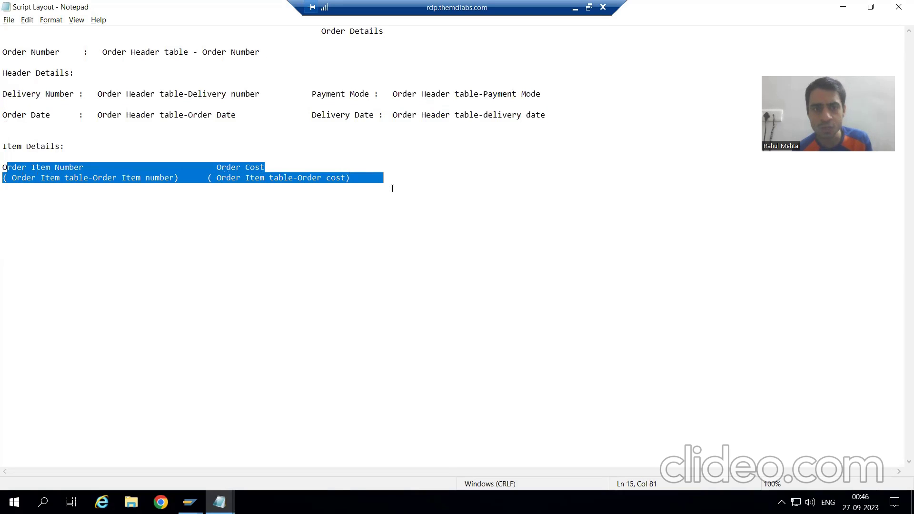
key(alt+Tab)
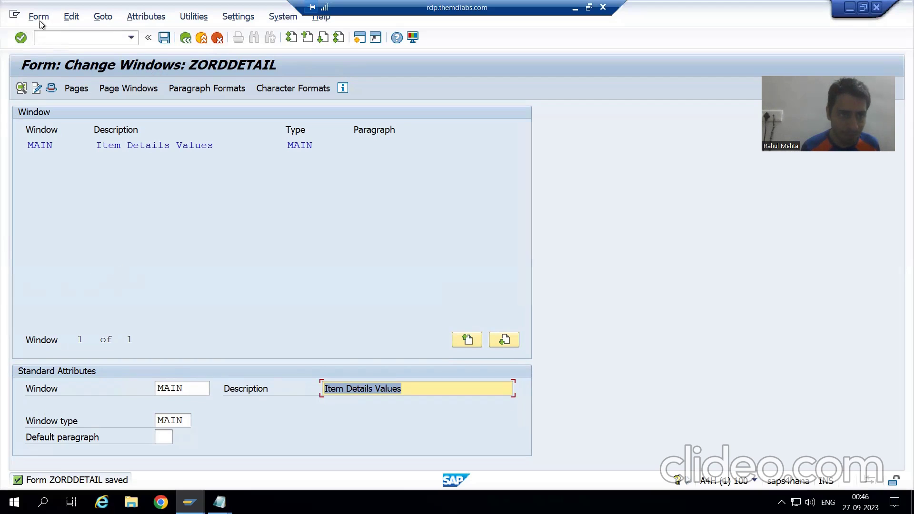
- Check the Edit menu on the Pages and Windows screens, ending on the ZORDDETAIL window list
click(70, 17)
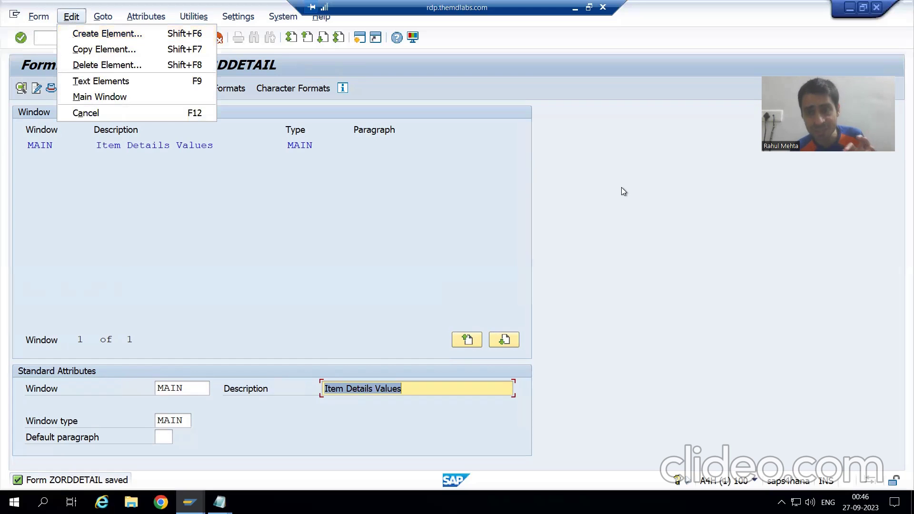
click(376, 174)
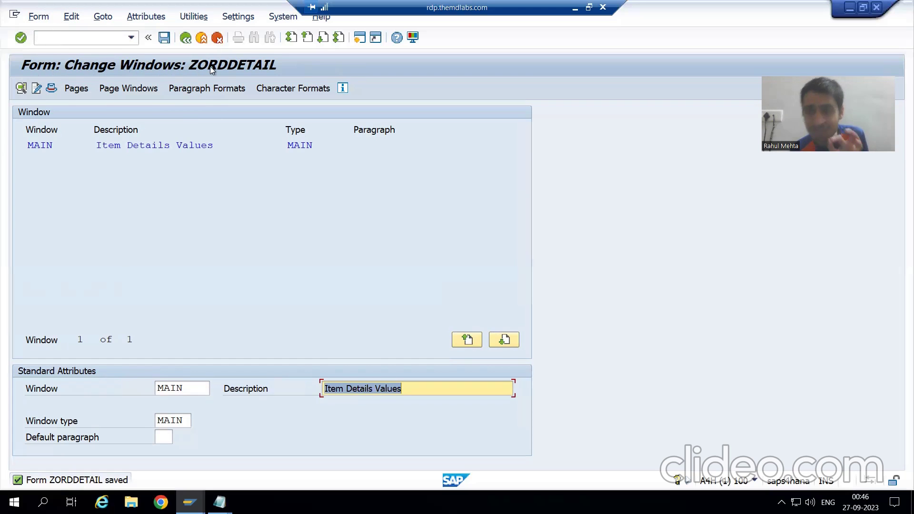
click(79, 90)
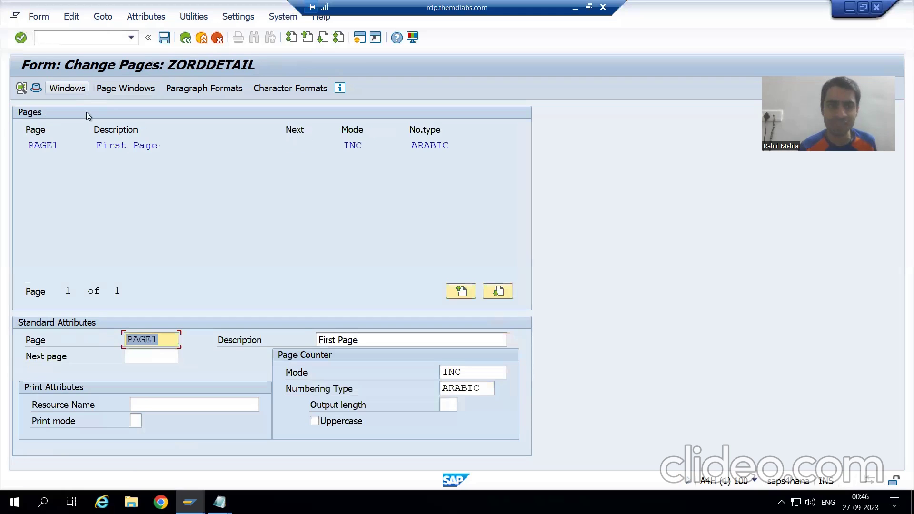
click(72, 18)
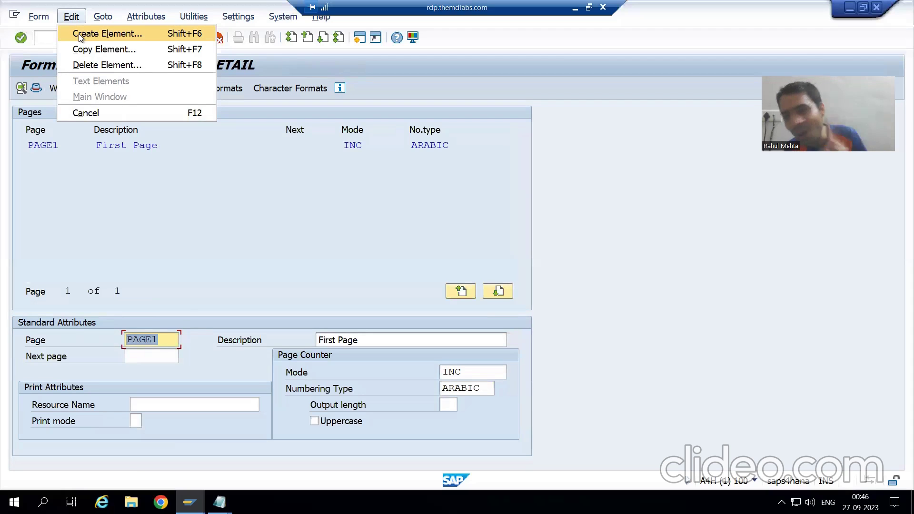
click(507, 144)
click(72, 88)
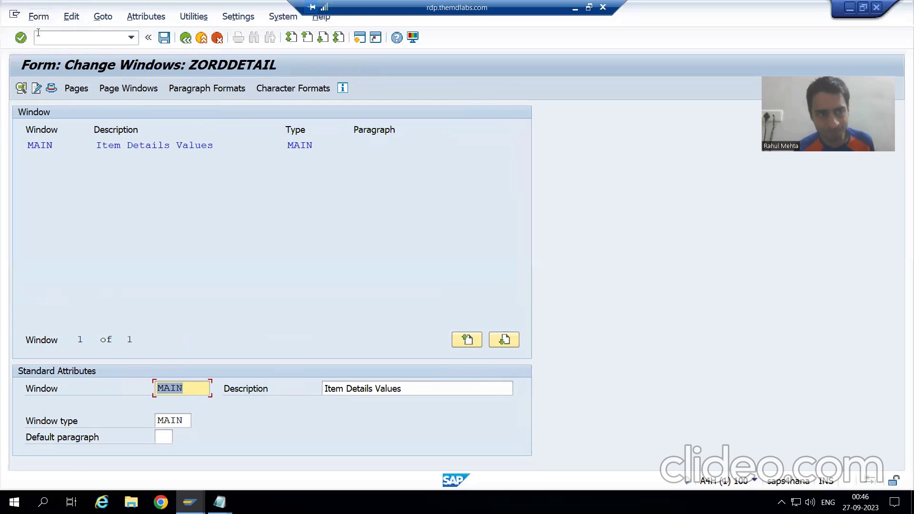
click(71, 17)
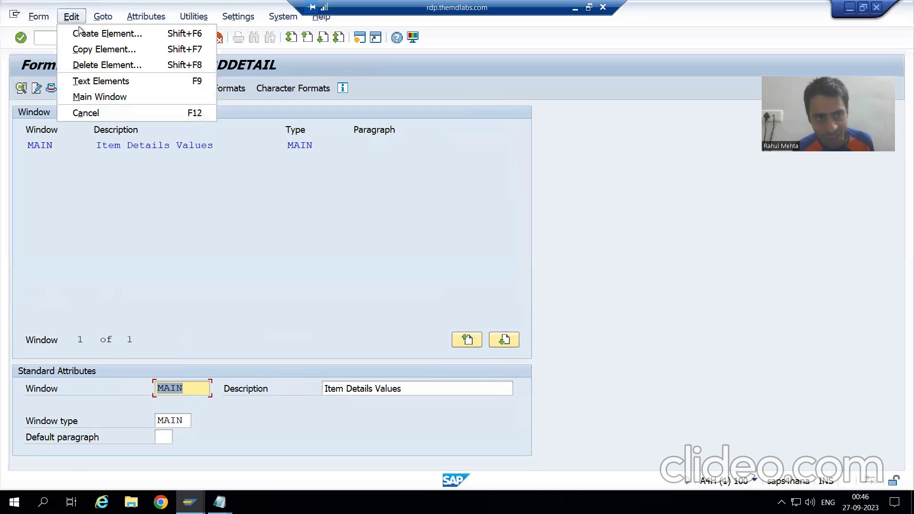
- Start a new window element and check the Order Details title in the Notepad layout
click(82, 33)
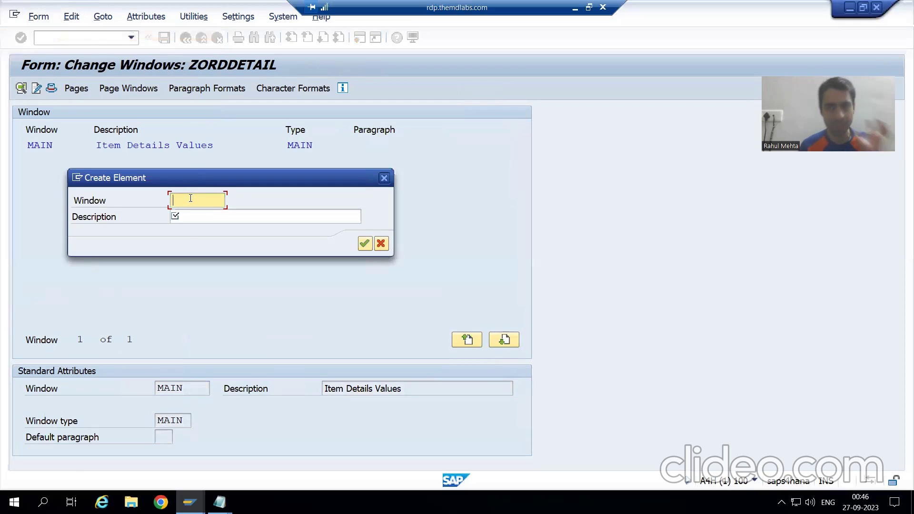
mouse_move(219, 502)
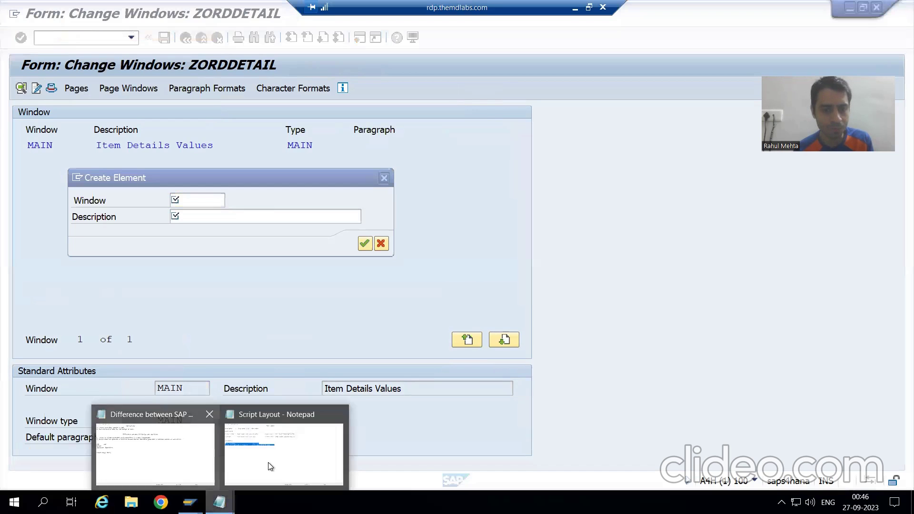
click(267, 462)
drag(321, 31, 386, 31)
key(alt+Tab)
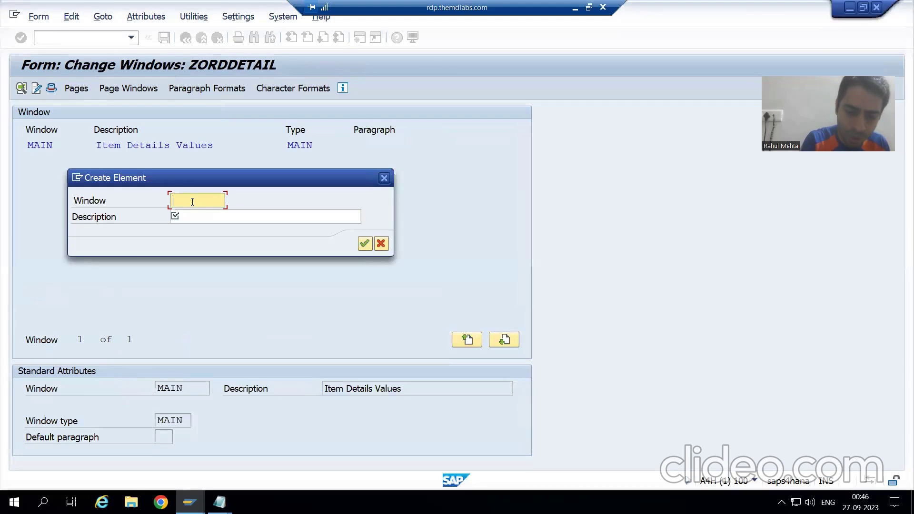
- Create window ORDTIT with the description 'Order Details Title Window'
text(ORD)
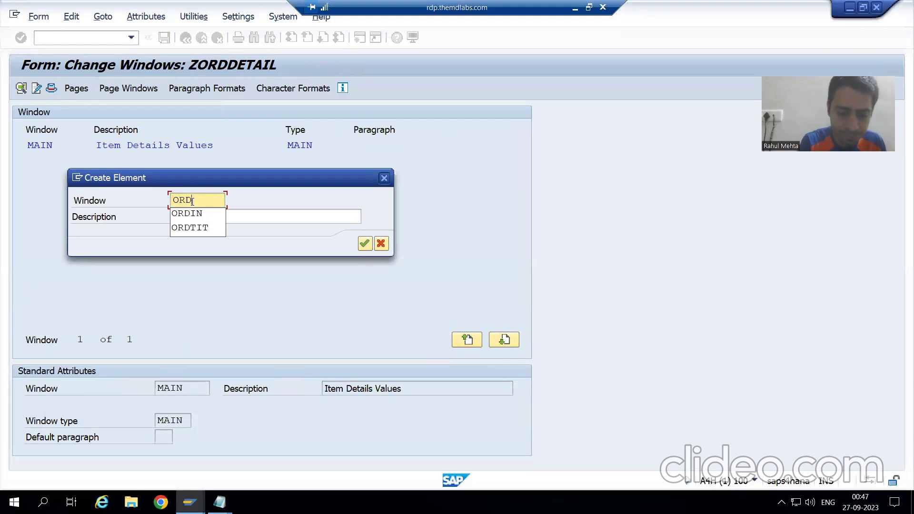
text(D)
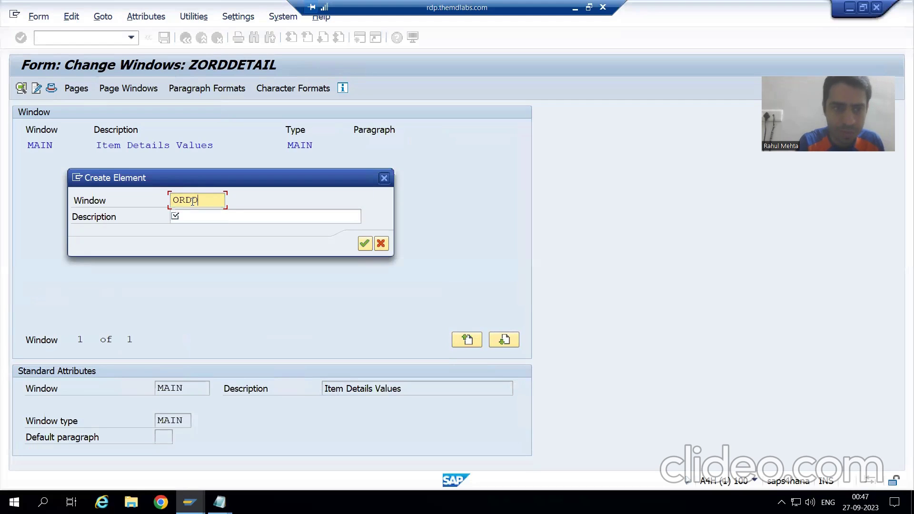
key(BackSpace)
key(BackSpace)
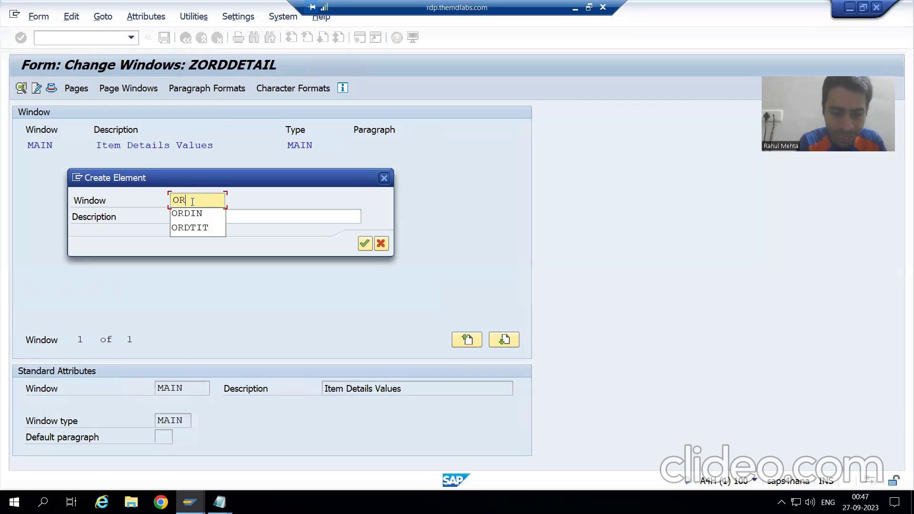
text(TIT)
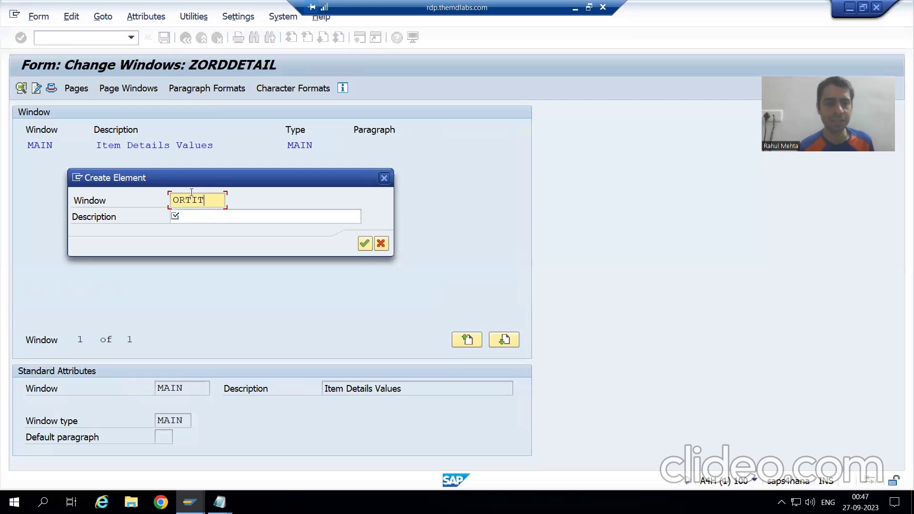
click(201, 218)
text(Order)
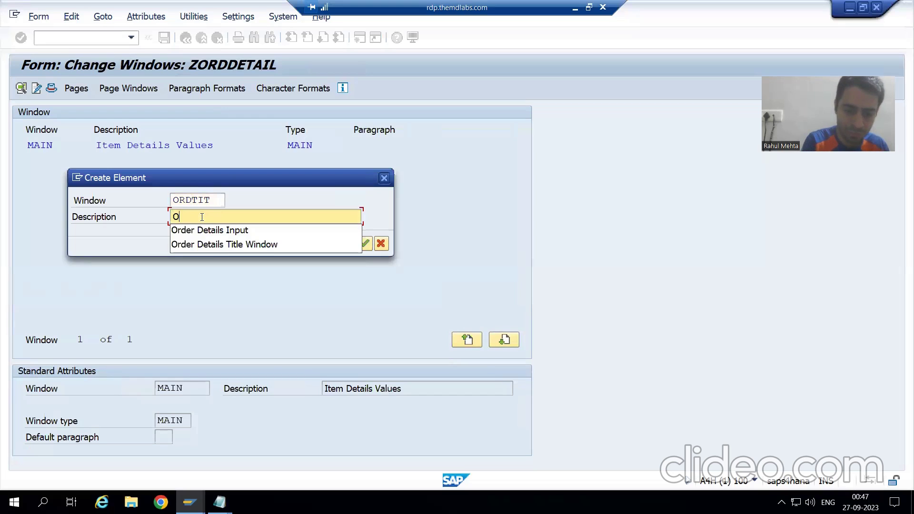
text(tails)
key(Down)
key(Down)
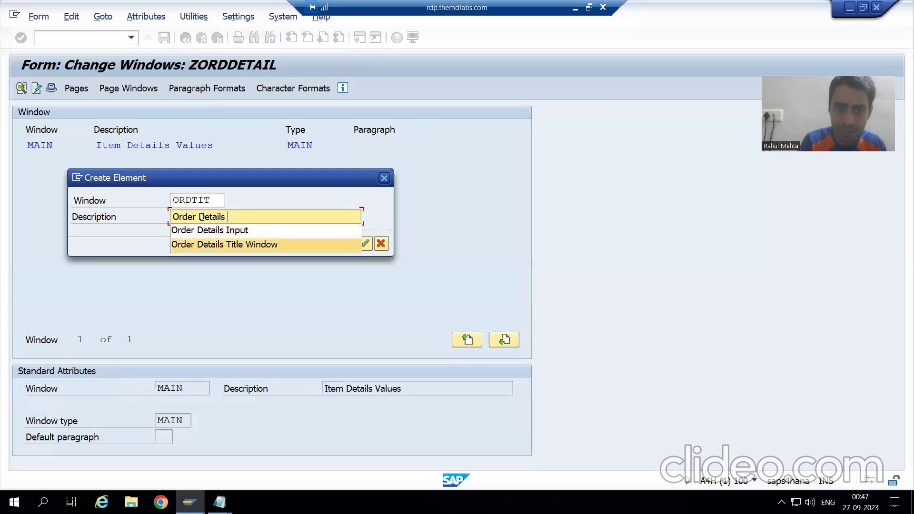
key(Return)
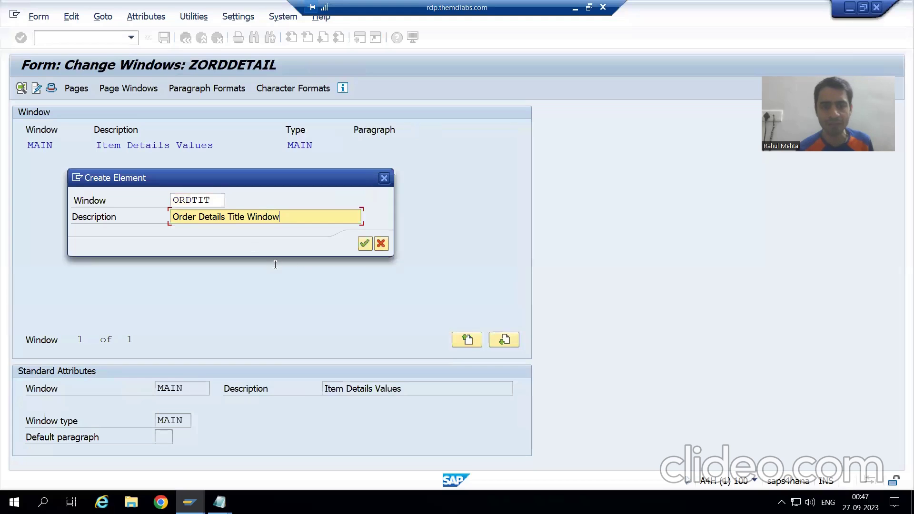
click(365, 243)
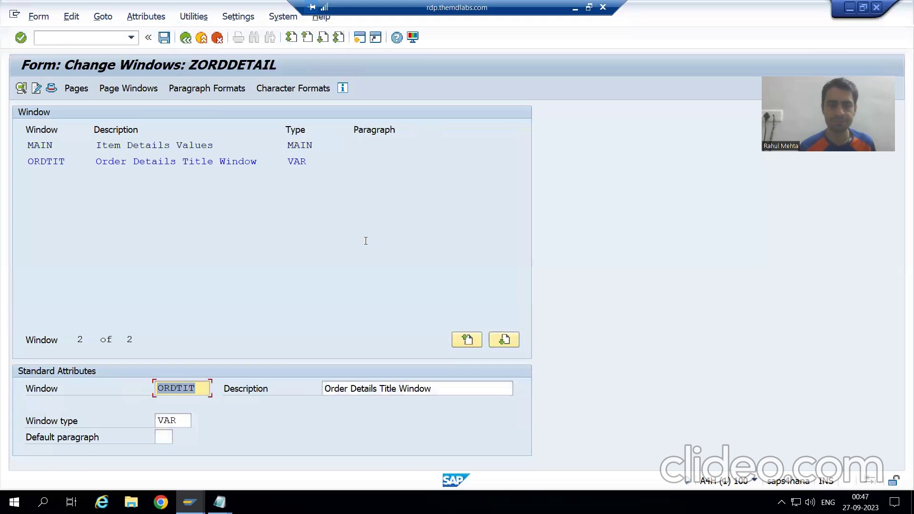
click(186, 419)
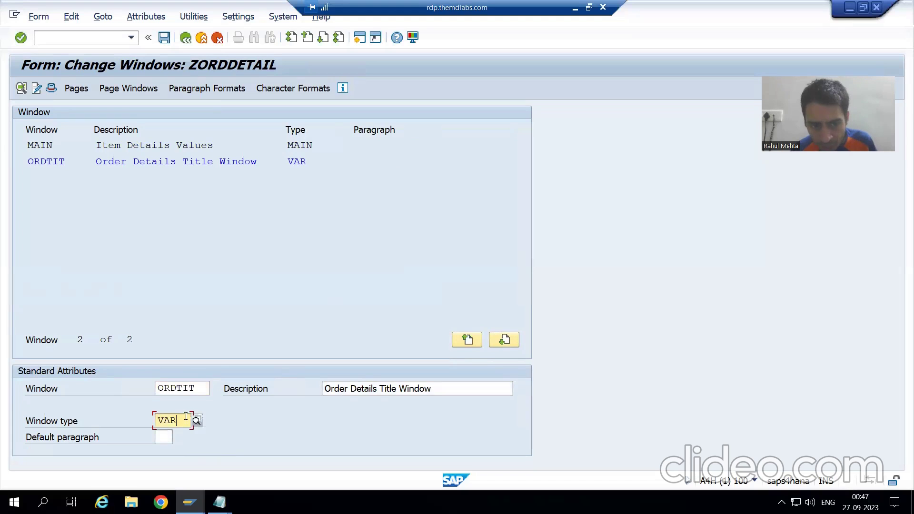
double_click(157, 146)
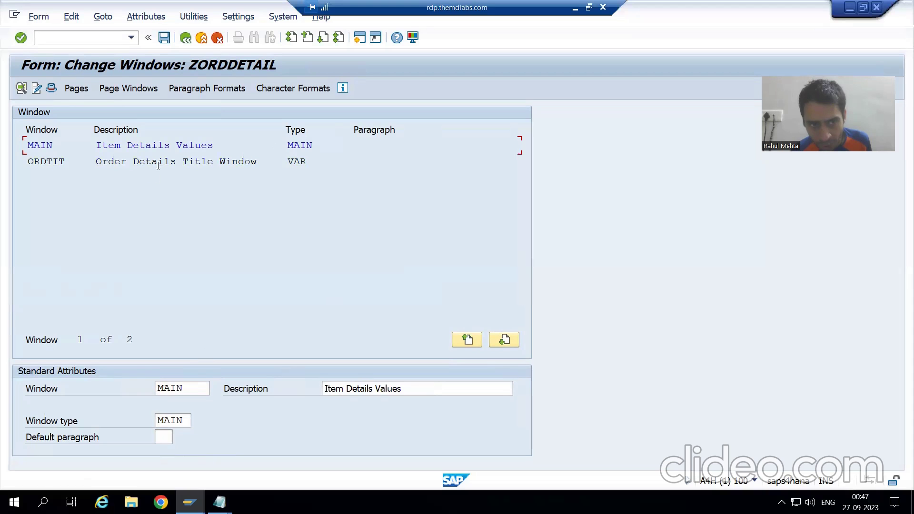
double_click(157, 162)
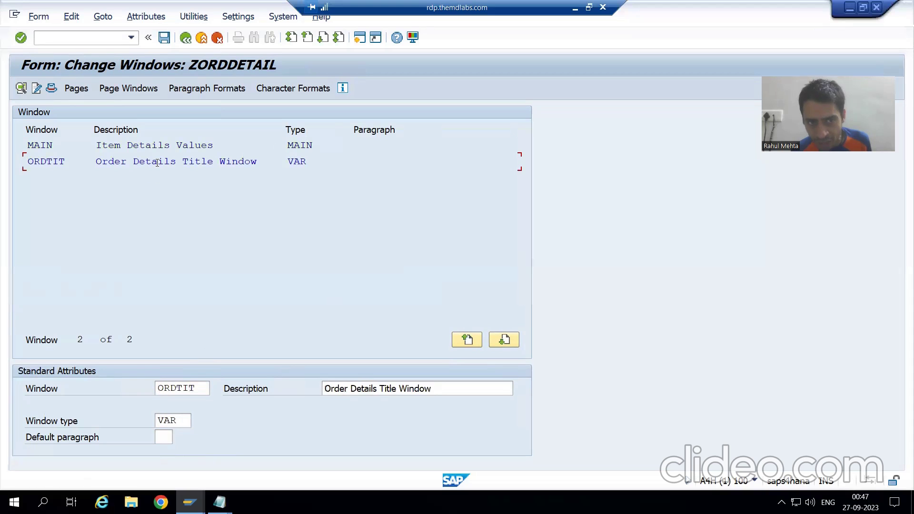
click(181, 421)
click(197, 420)
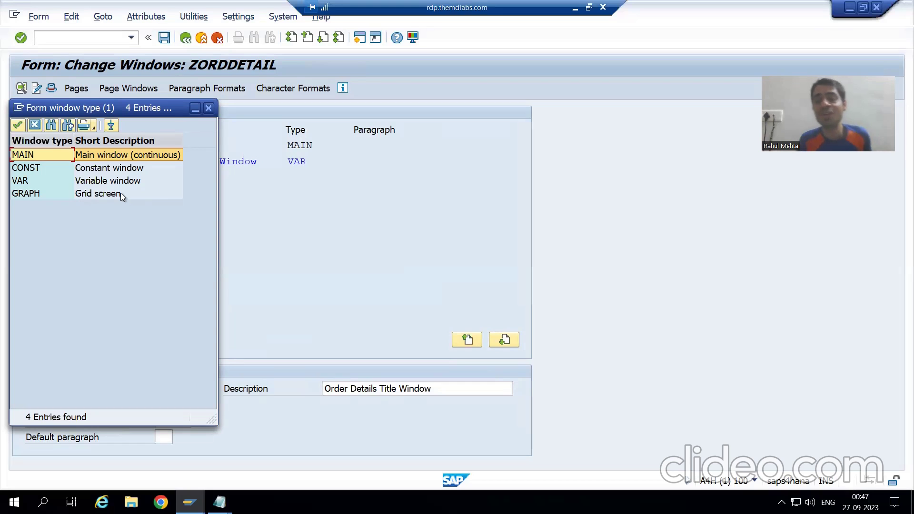
double_click(62, 182)
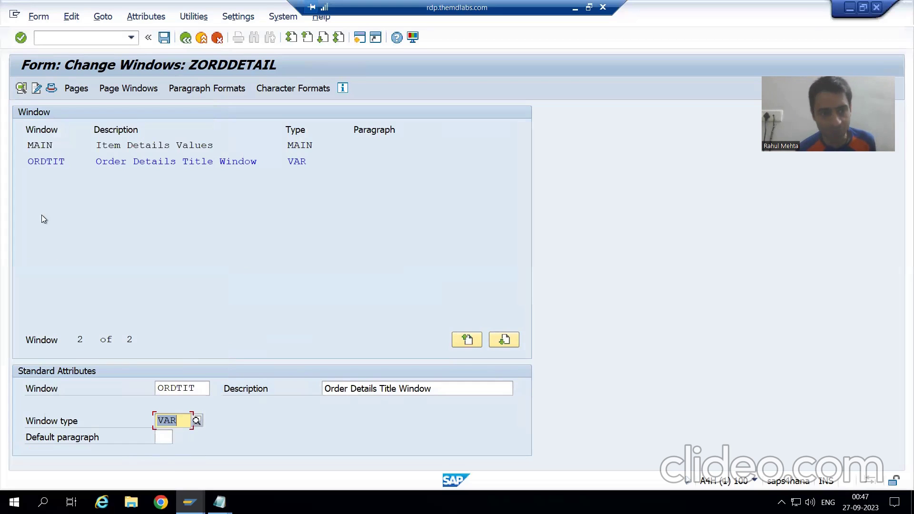
double_click(45, 147)
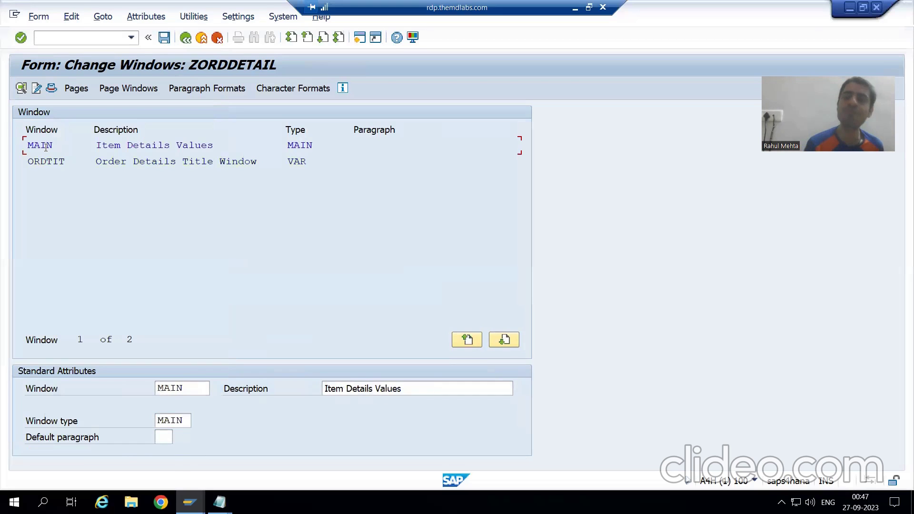
double_click(51, 162)
click(219, 502)
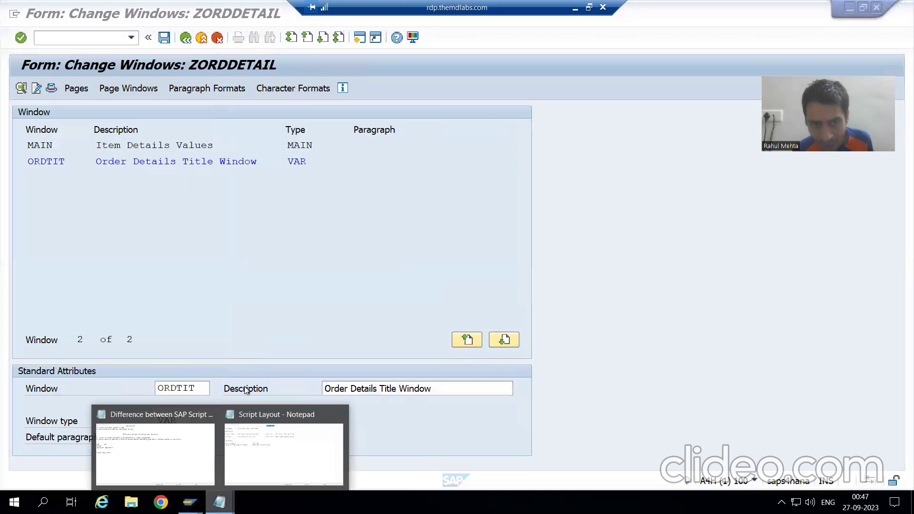
click(289, 455)
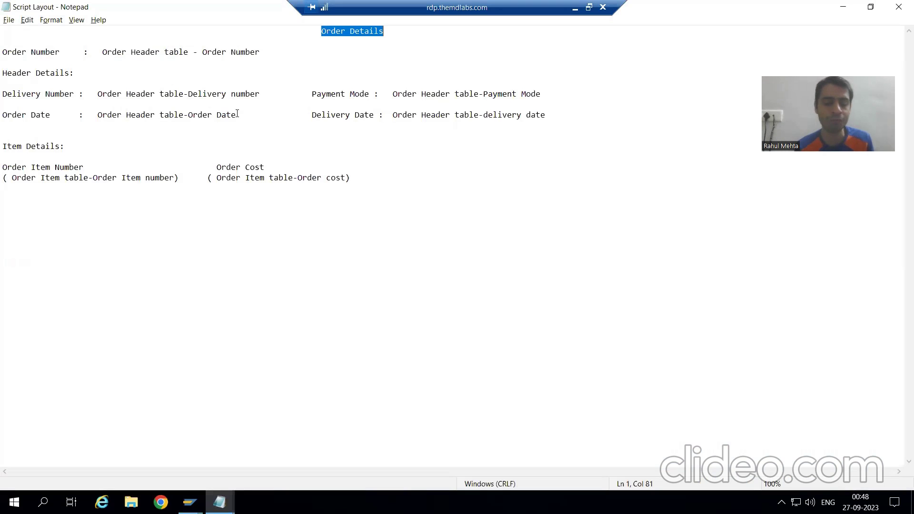
key(alt+Tab)
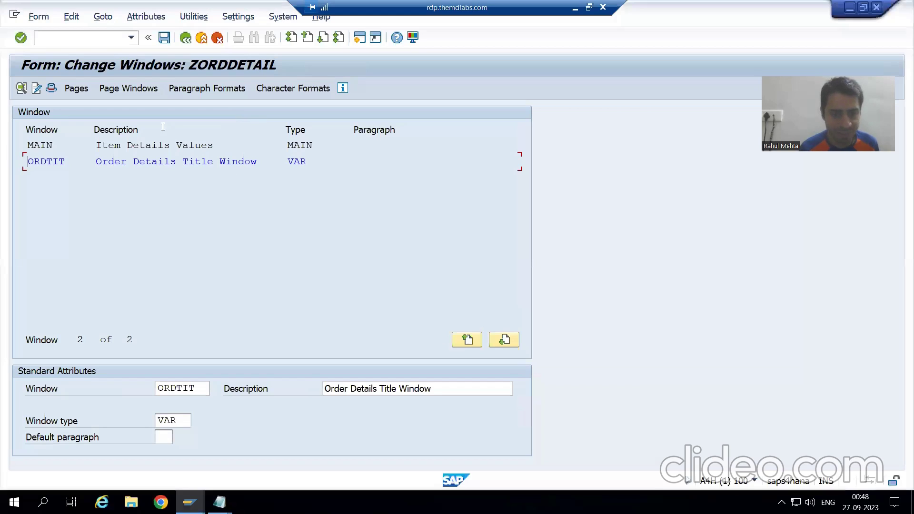
- Save form ZORDDETAIL and start creating another window element
click(164, 37)
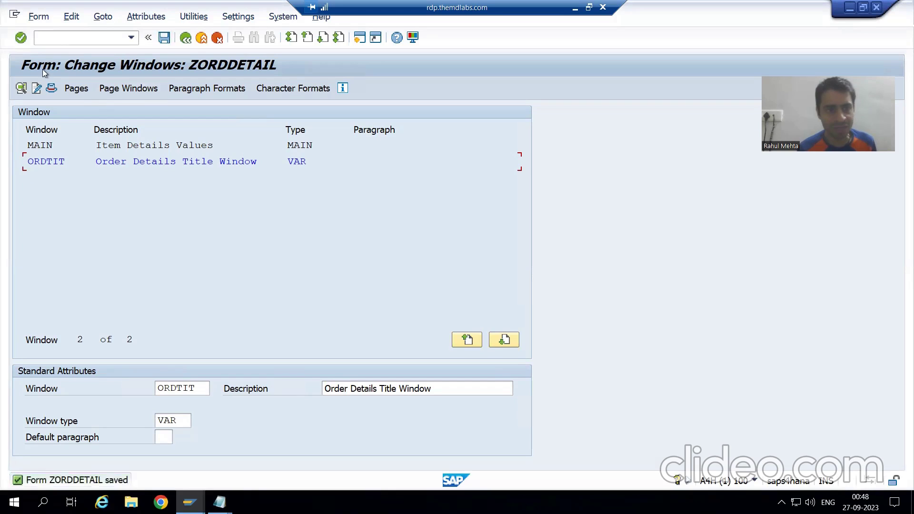
click(71, 16)
click(82, 34)
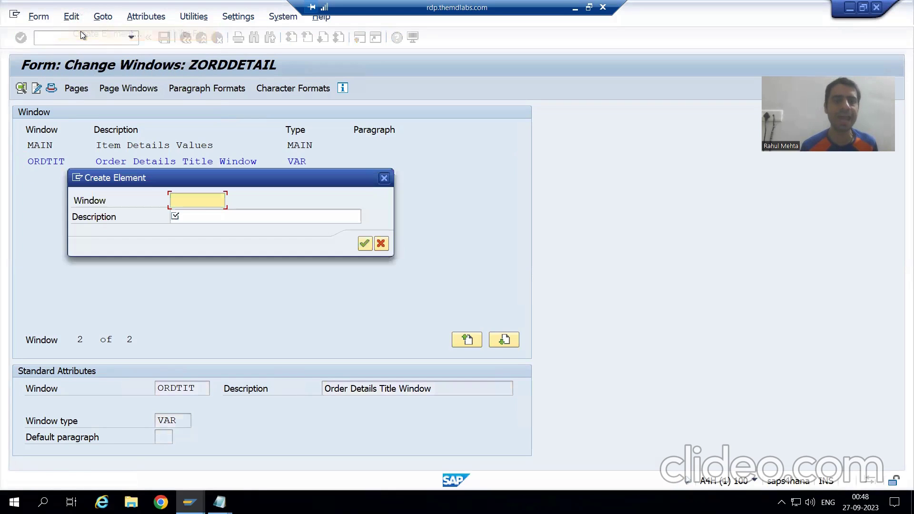
key(alt+Tab)
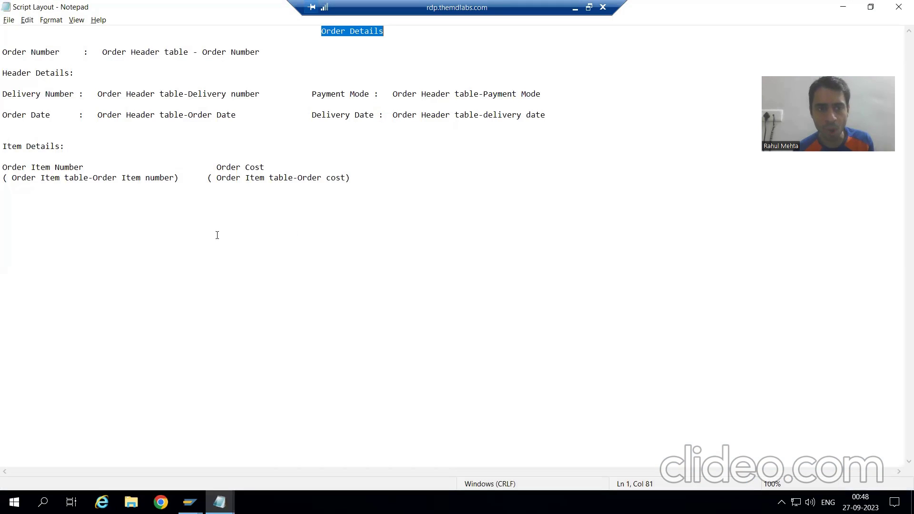
click(345, 31)
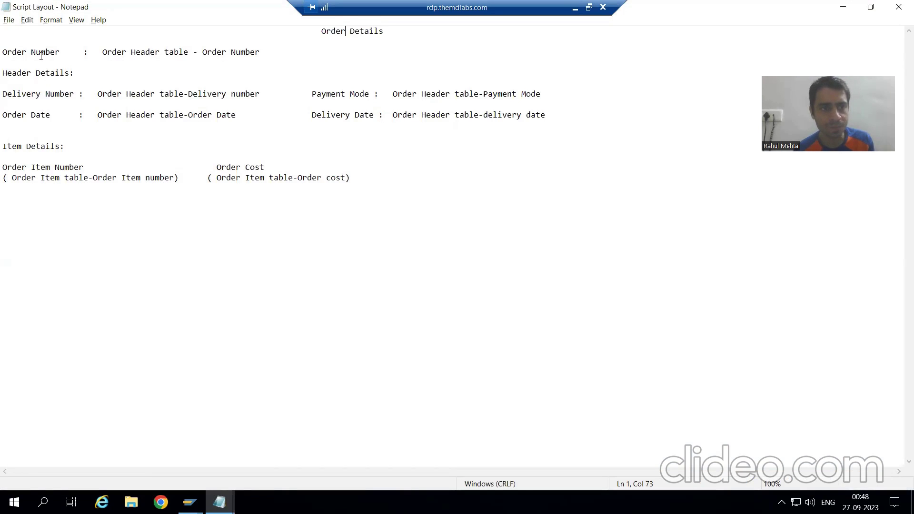
key(alt+Tab)
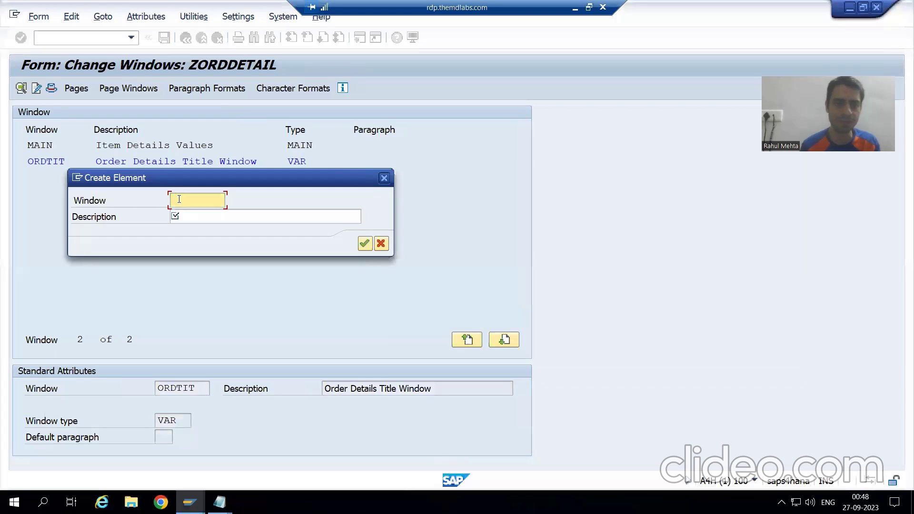
- Create window ORDIN described as 'Order Number Input' and save the form
text(ORDIN)
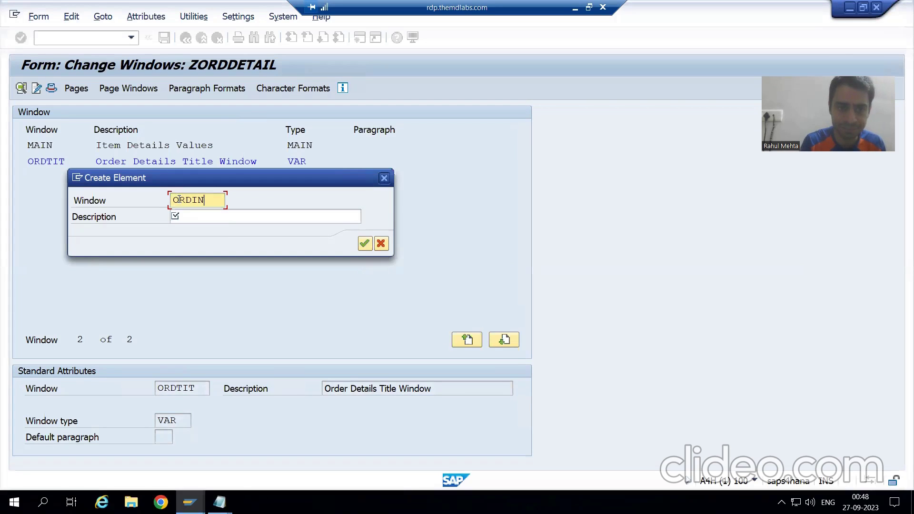
key(Tab)
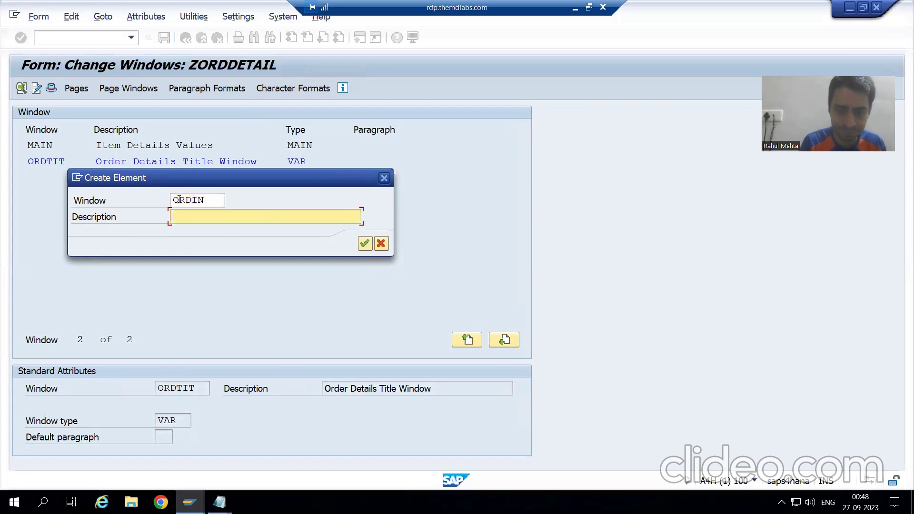
text(Order)
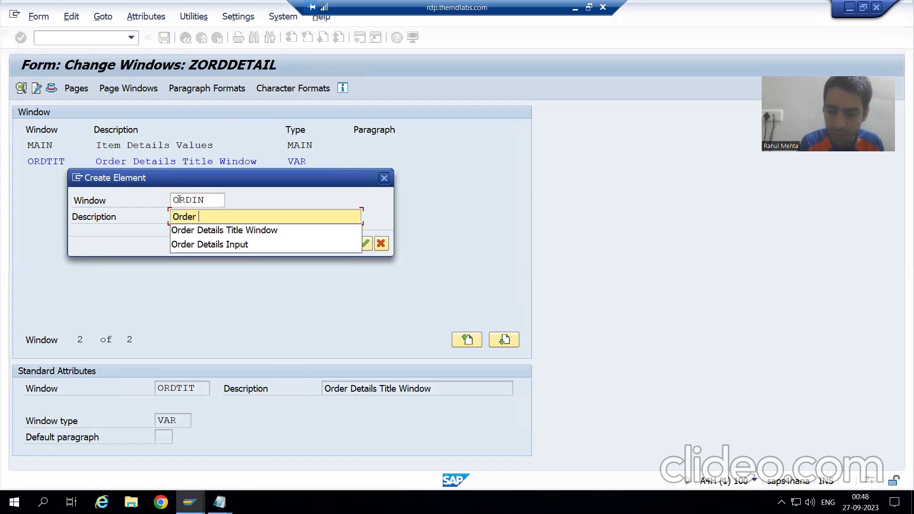
key(Down)
key(Down)
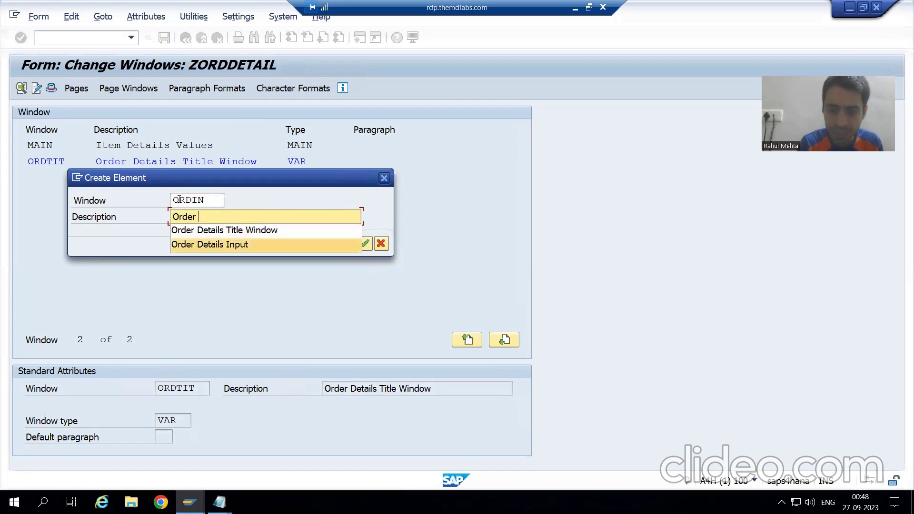
key(Return)
key(BackSpace)
key(BackSpace)
key(BackSpace)
key(BackSpace)
key(BackSpace)
key(BackSpace)
key(BackSpace)
key(BackSpace)
key(BackSpace)
key(BackSpace)
key(BackSpace)
key(BackSpace)
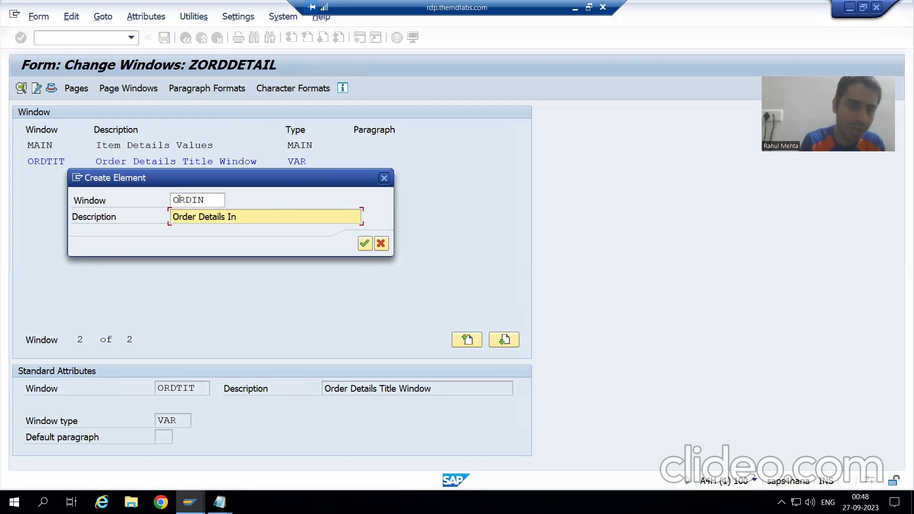
key(BackSpace)
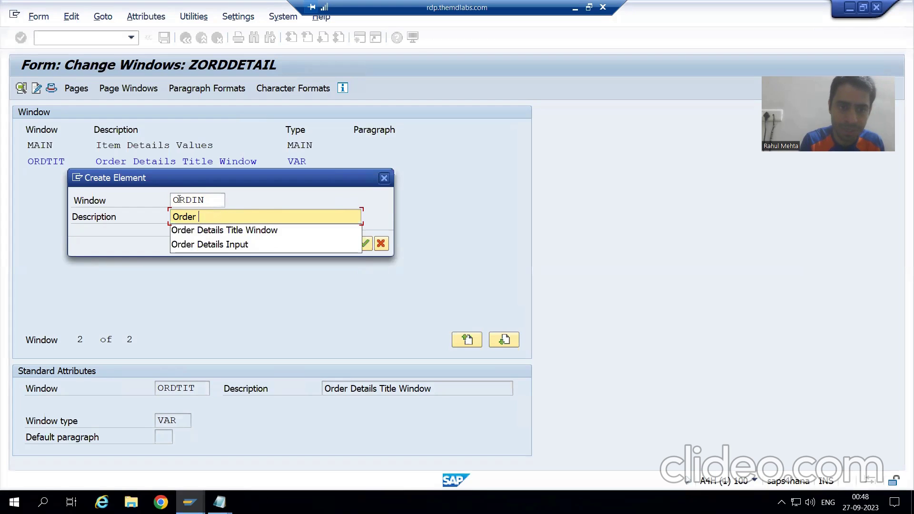
text(Nu)
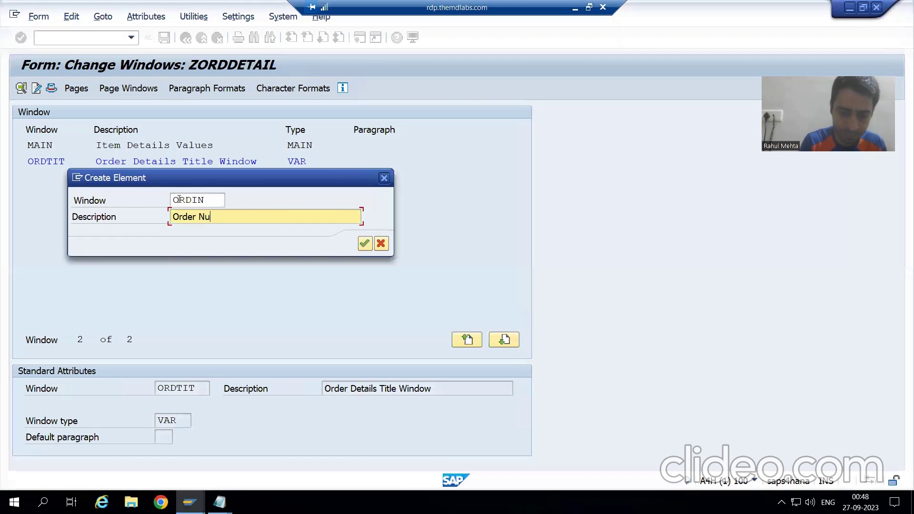
text(mber Inpou)
key(BackSpace)
key(BackSpace)
text(ut)
key(Return)
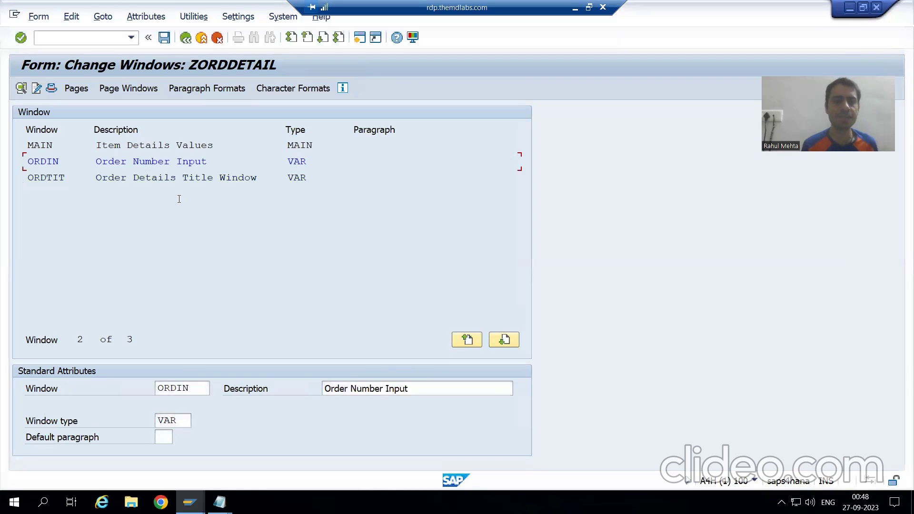
click(164, 37)
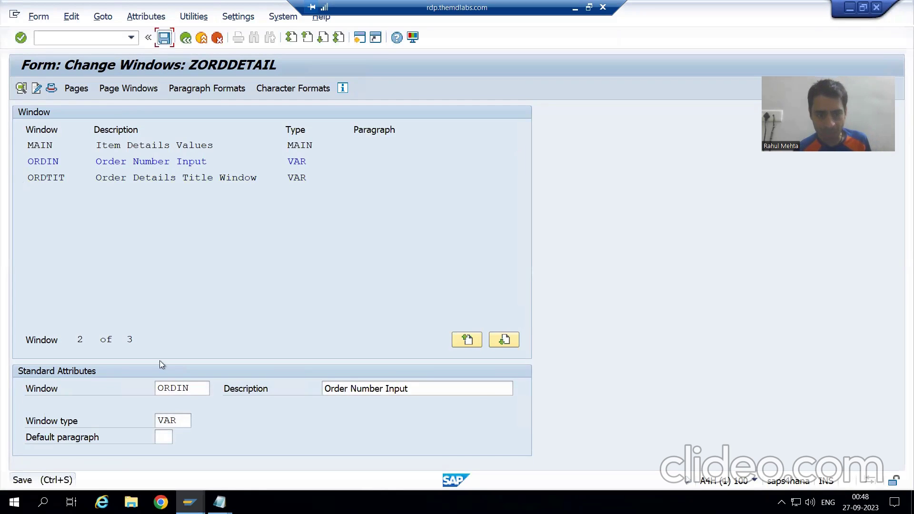
- Start a new window element and mark the Header Details: heading in the Notepad layout
click(180, 418)
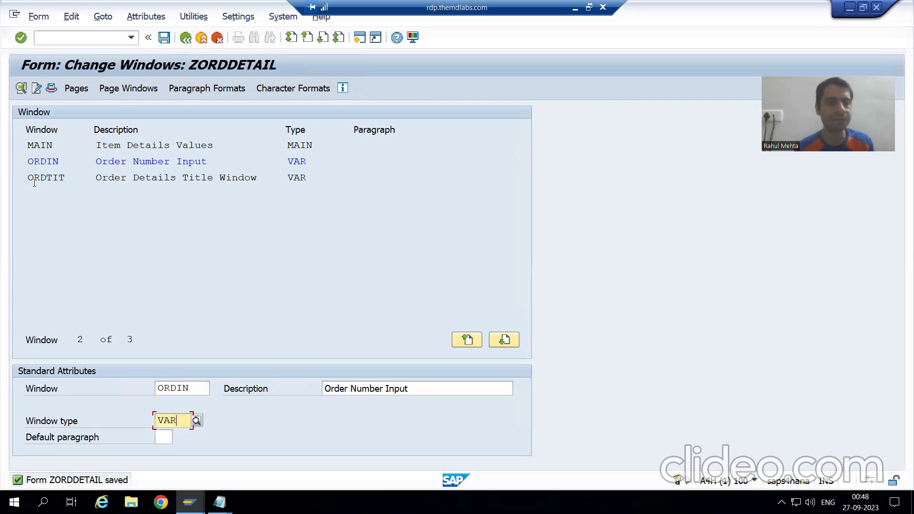
click(44, 18)
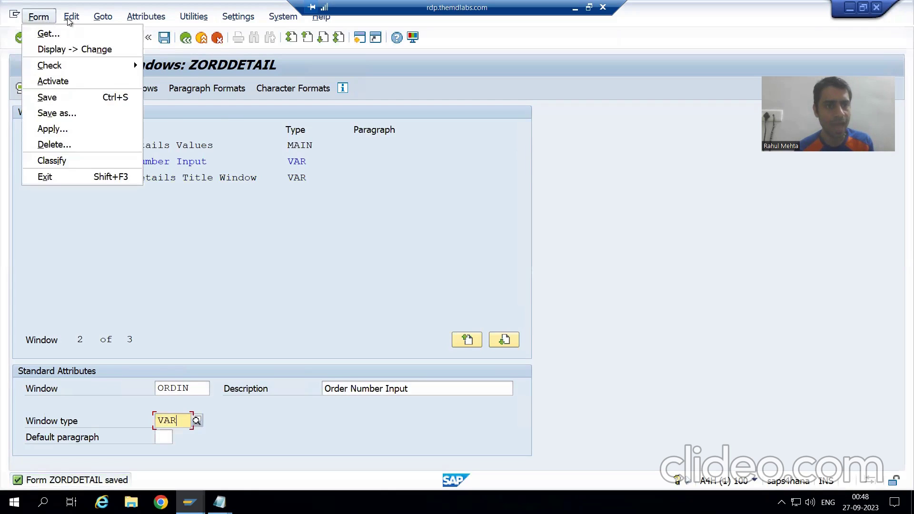
mouse_move(71, 17)
click(79, 36)
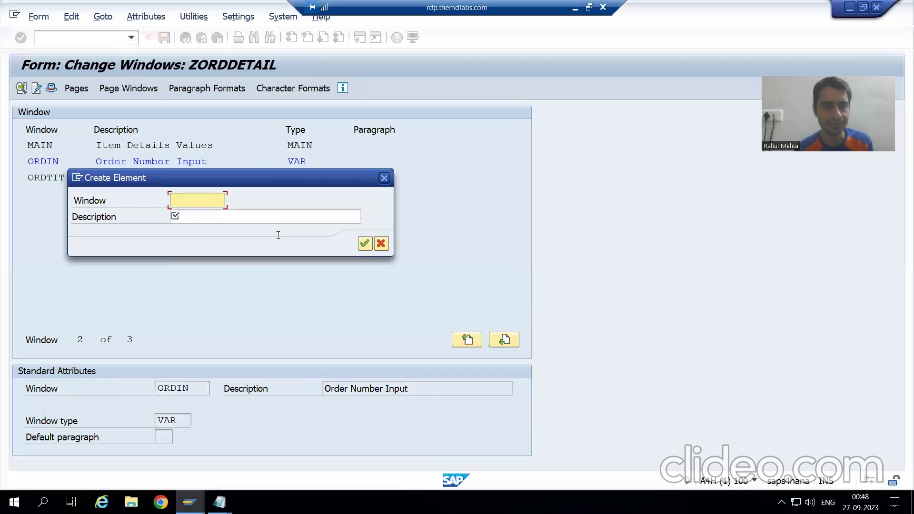
key(alt+Tab)
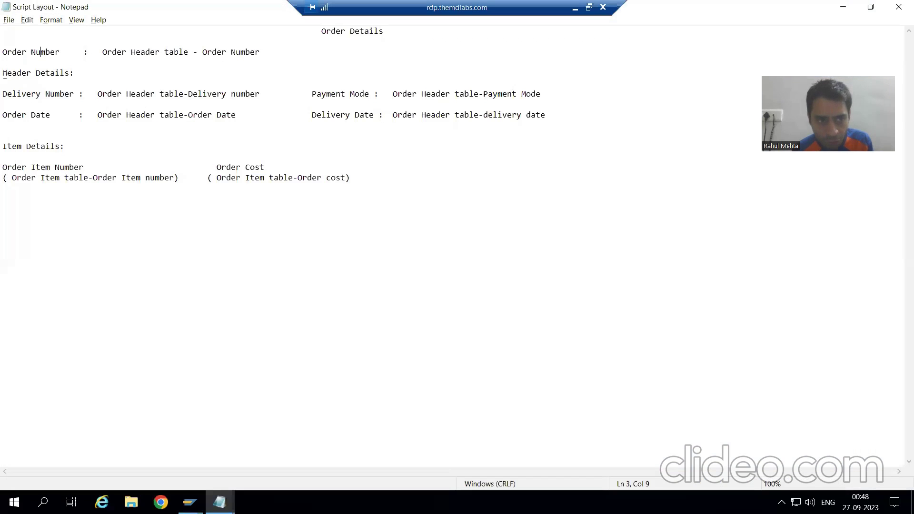
drag(3, 72, 79, 72)
key(alt+Tab)
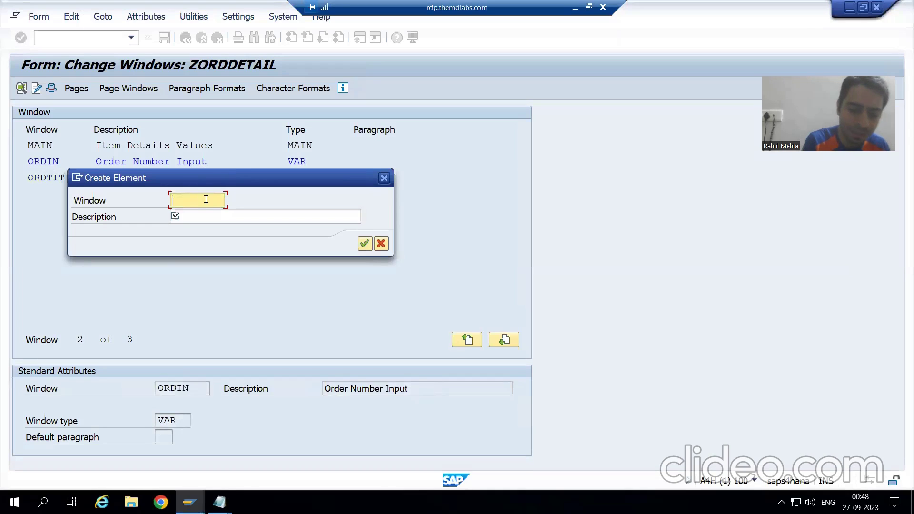
- Create window HDRTIT with the description 'Header Details Title' and save the form
text(HDRTIT)
key(Tab)
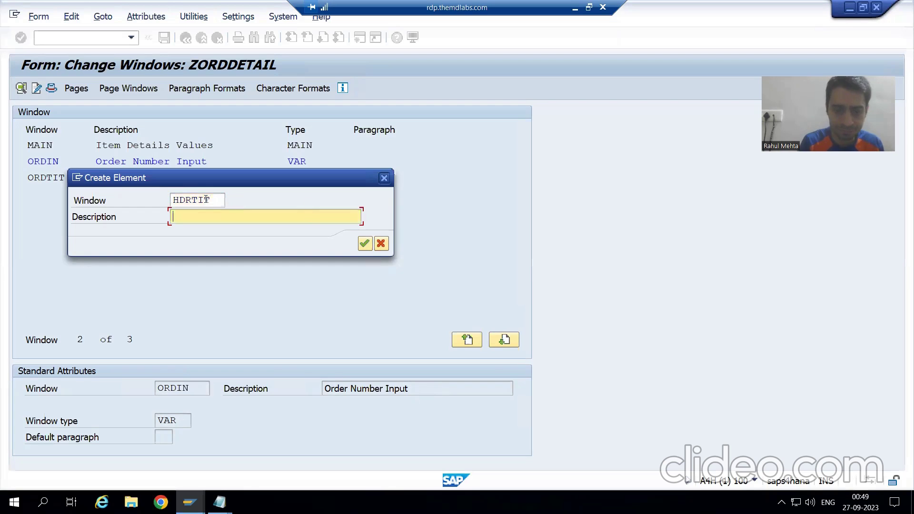
text(Header )
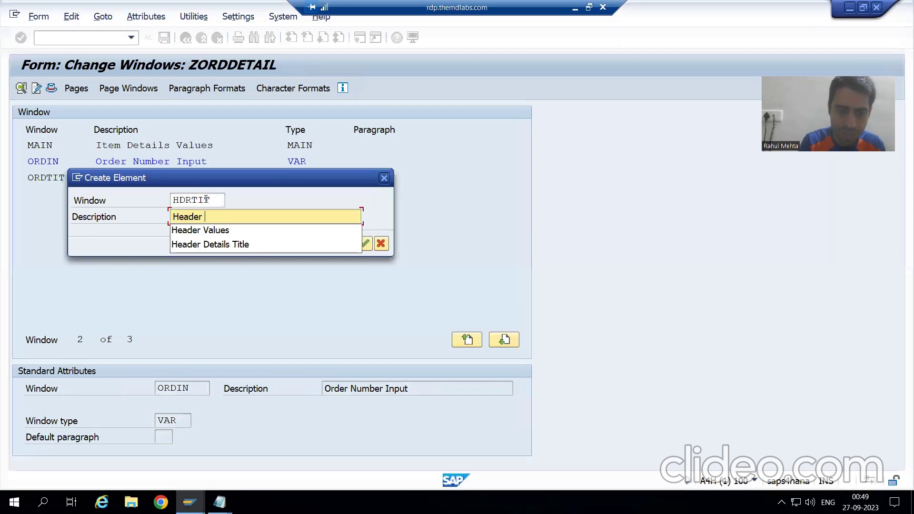
text(Details Title)
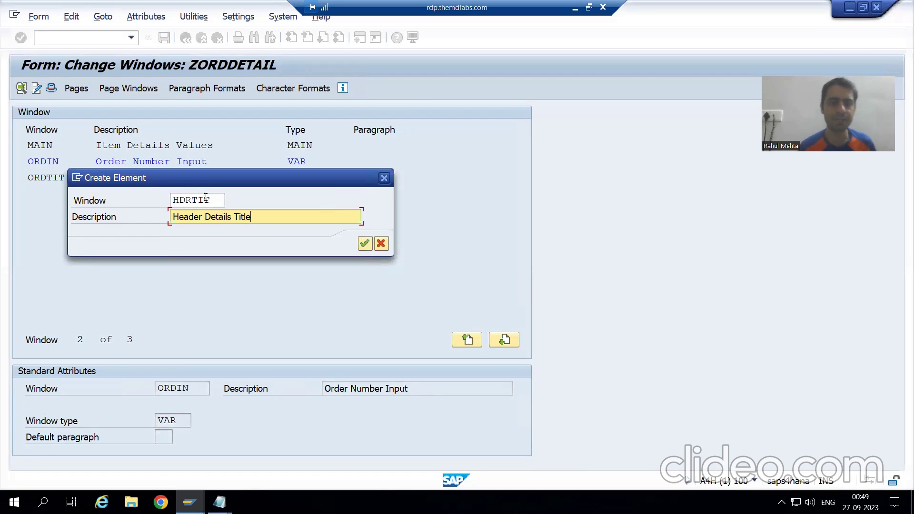
click(364, 243)
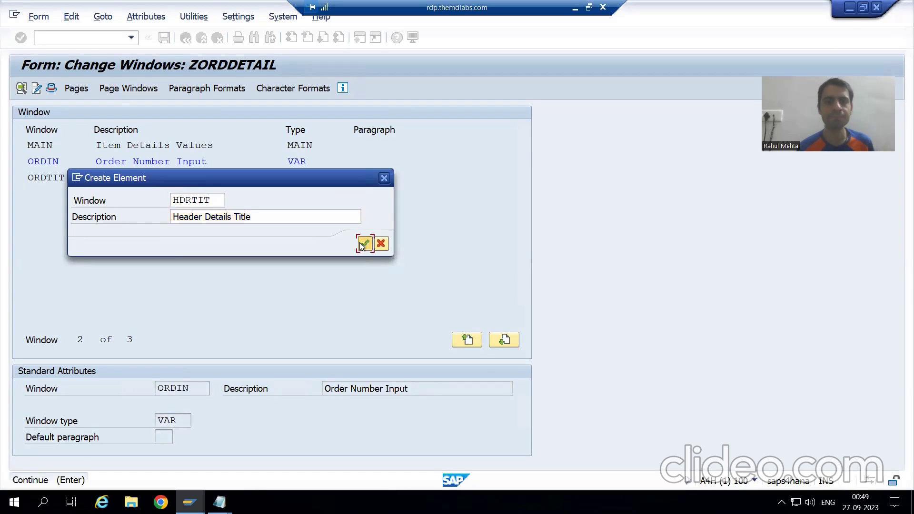
click(166, 37)
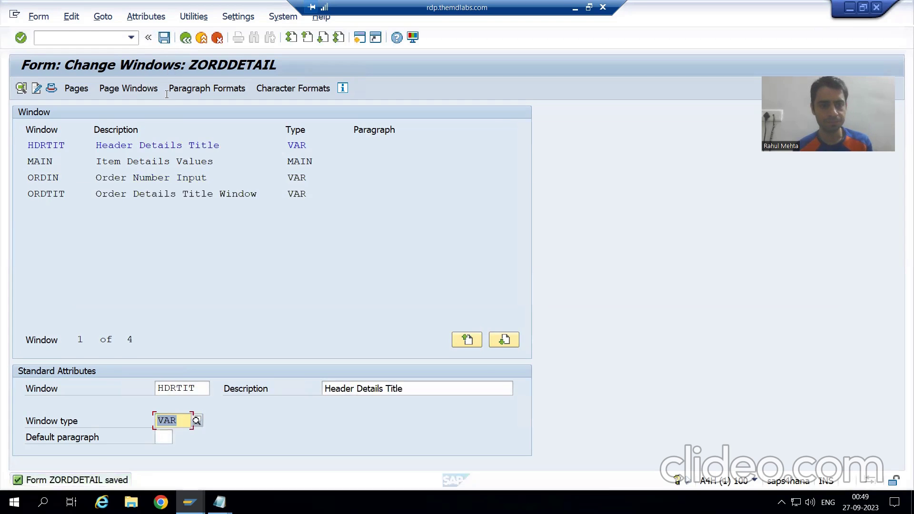
- Create window HDRVAL with the description 'Header Values'
key(alt+Tab)
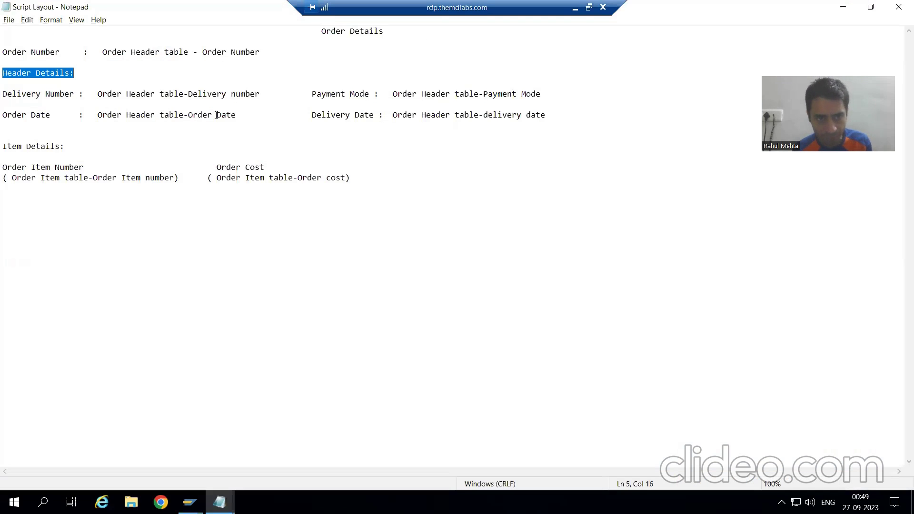
key(alt+Tab)
click(71, 17)
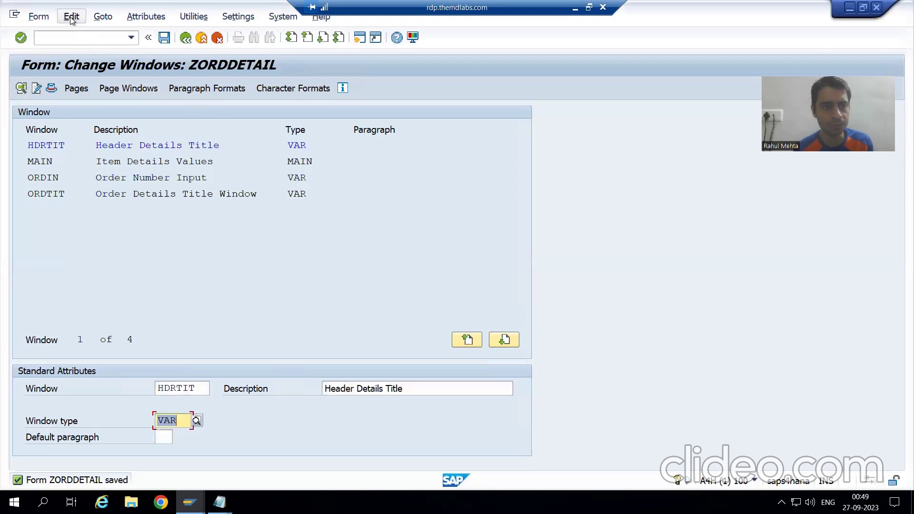
click(82, 35)
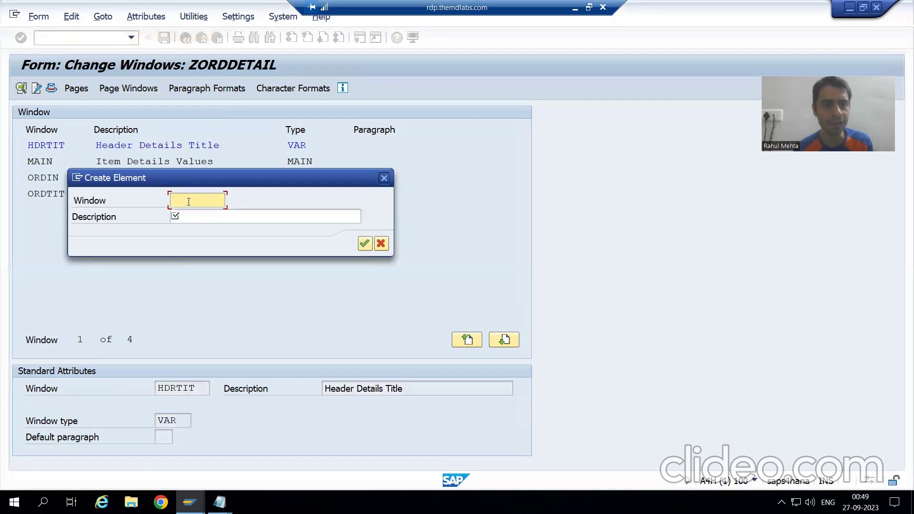
text(HDR)
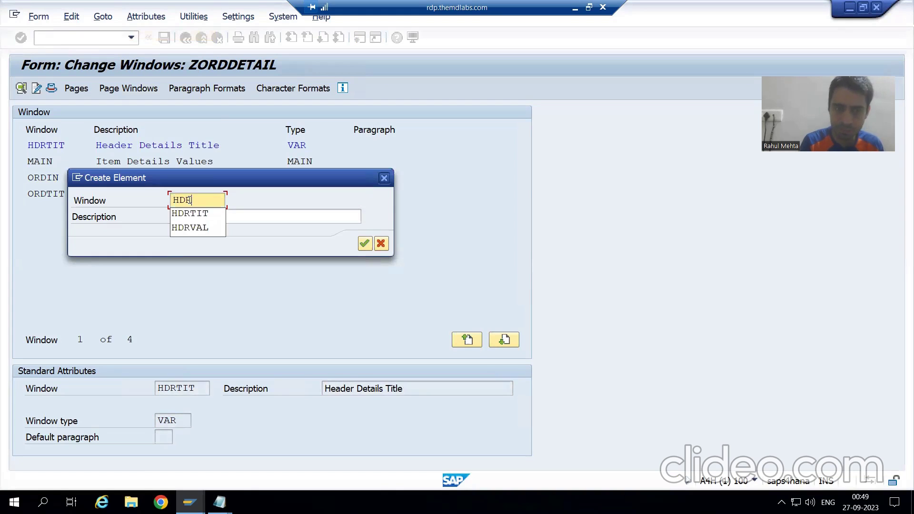
key(Down)
key(Down)
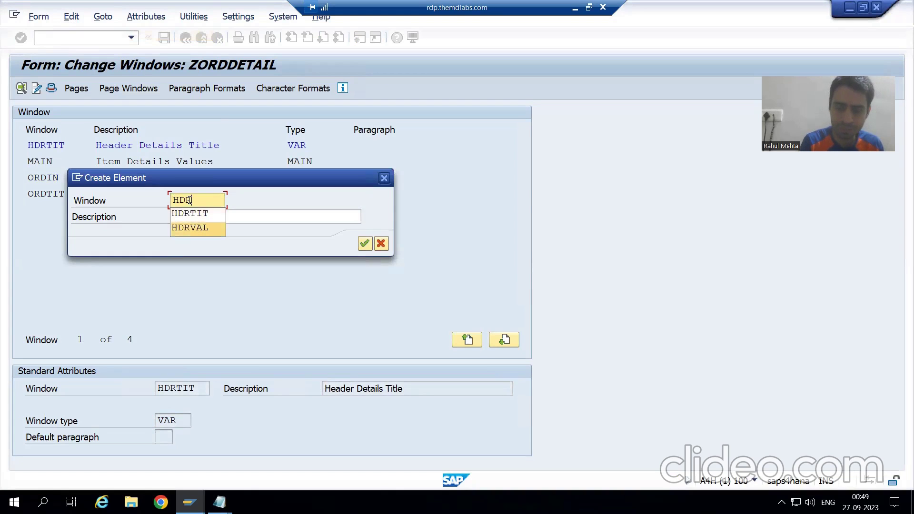
key(Return)
key(Tab)
text(Header)
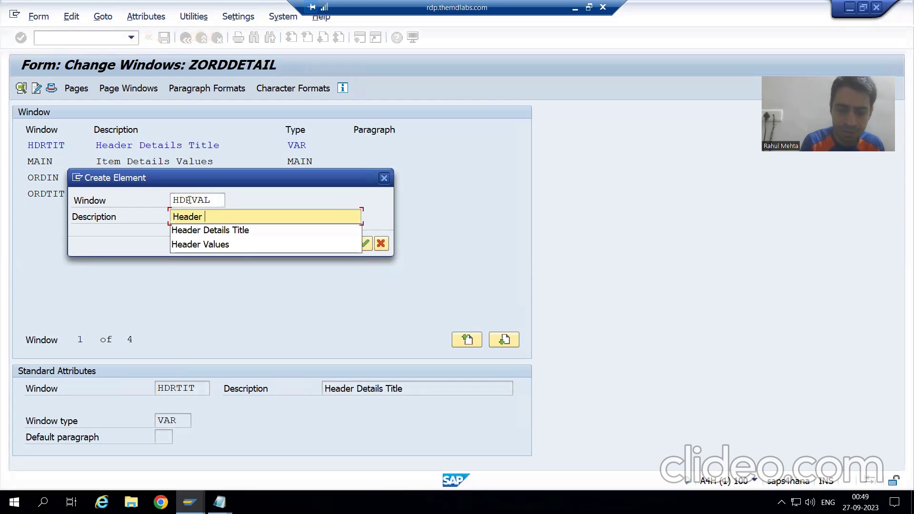
text( Values)
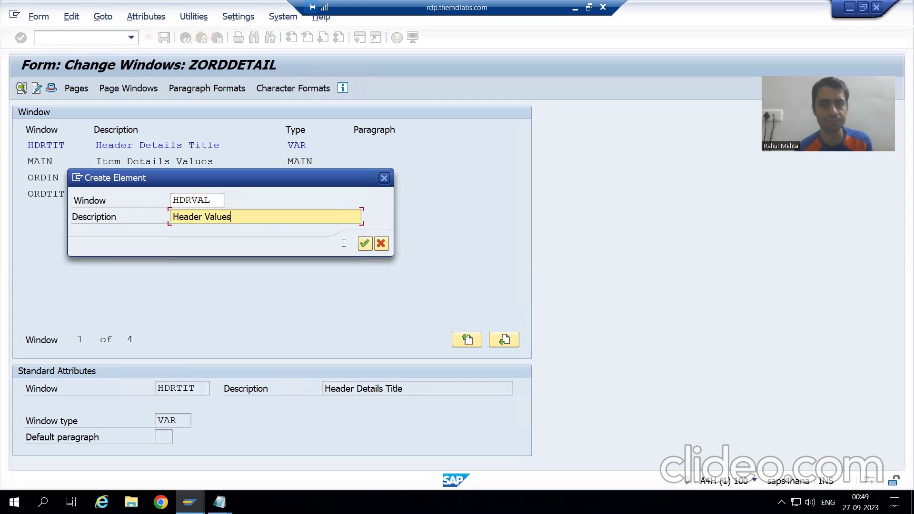
click(364, 244)
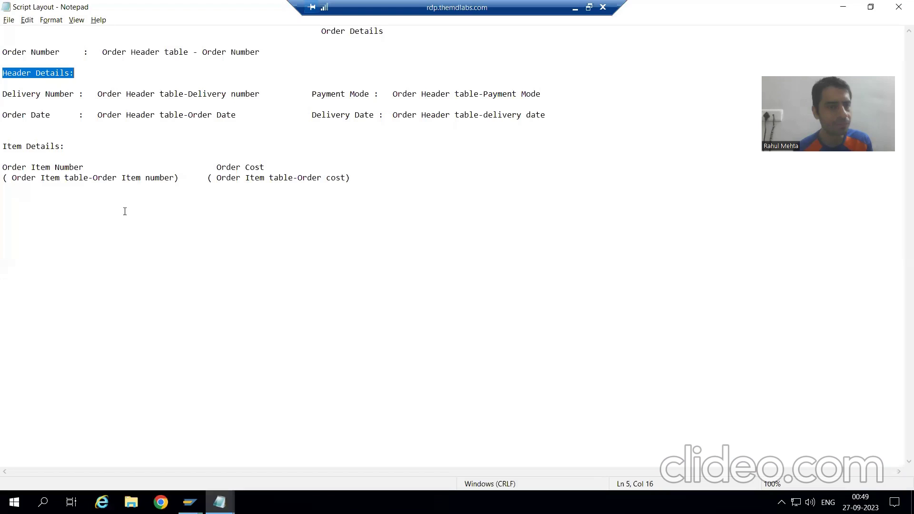
- Mark the Item Details: heading in the Notepad layout and return to the window list
key(alt+Tab)
click(41, 91)
drag(69, 148, 4, 146)
key(alt+Tab)
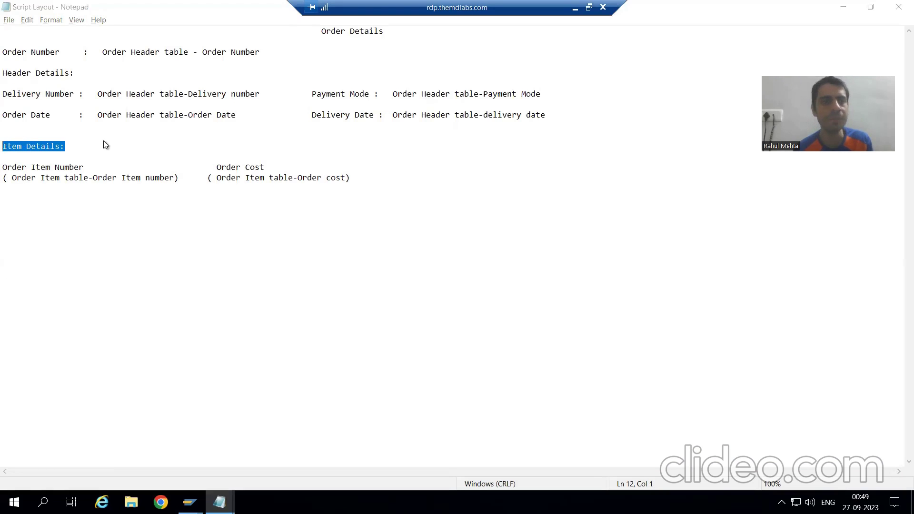
- Create a new window ITMTIT with the description 'Item Details Title'
click(71, 18)
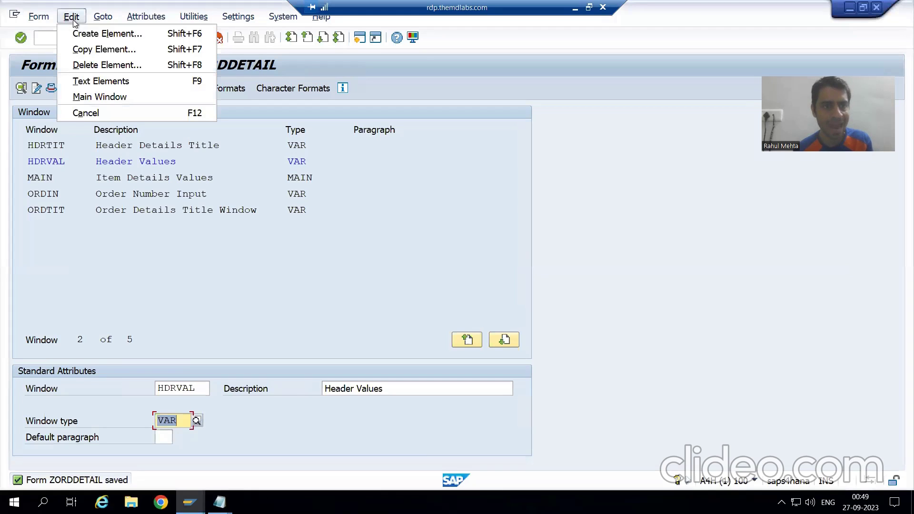
click(84, 33)
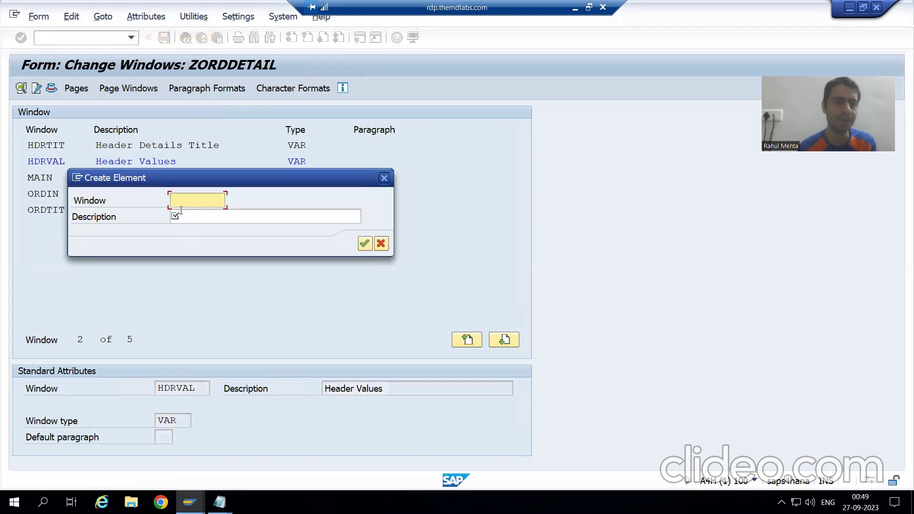
text(ITM)
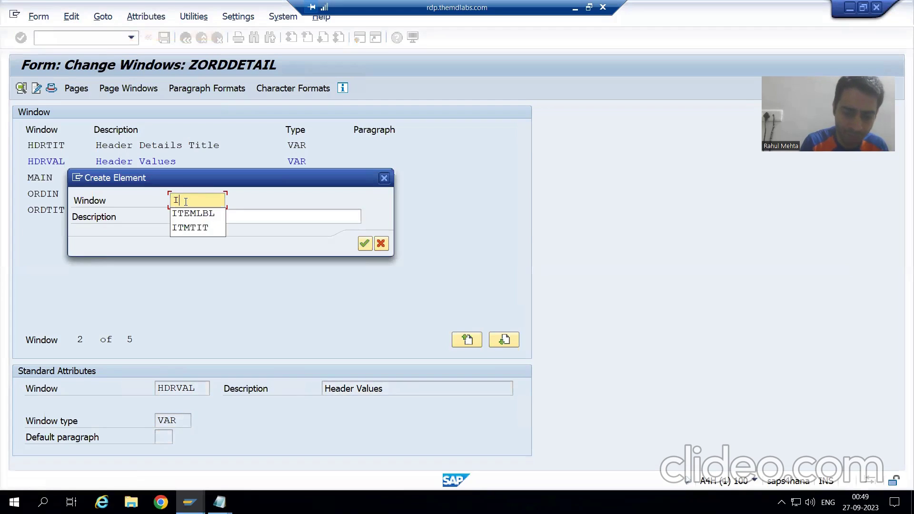
key(Down)
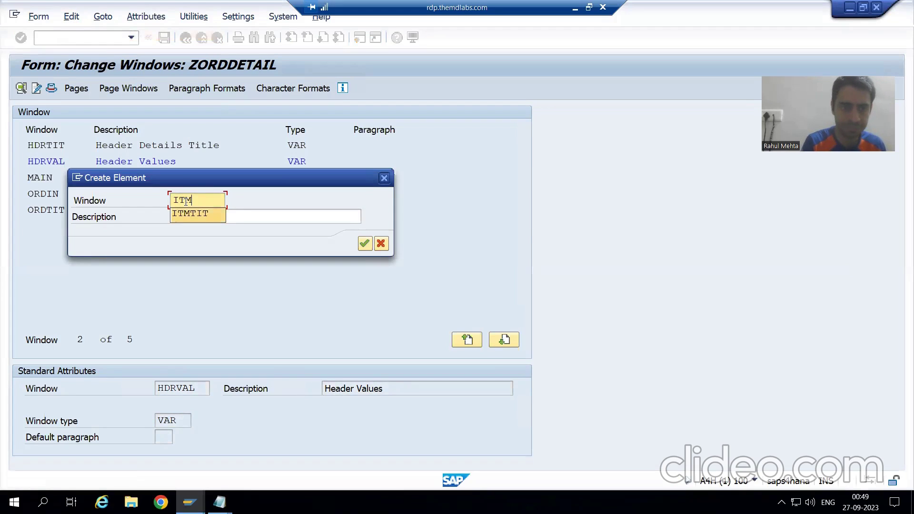
key(Return)
key(Tab)
text(Item)
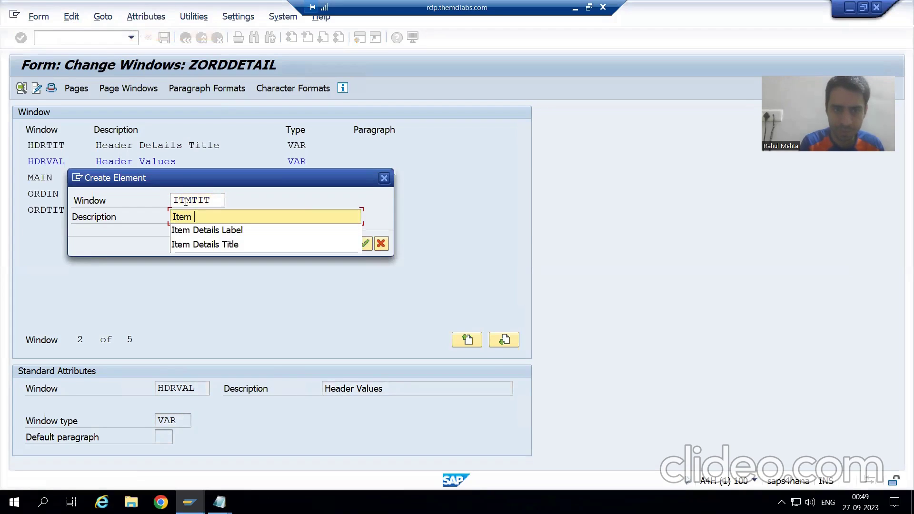
key(Down)
key(Down)
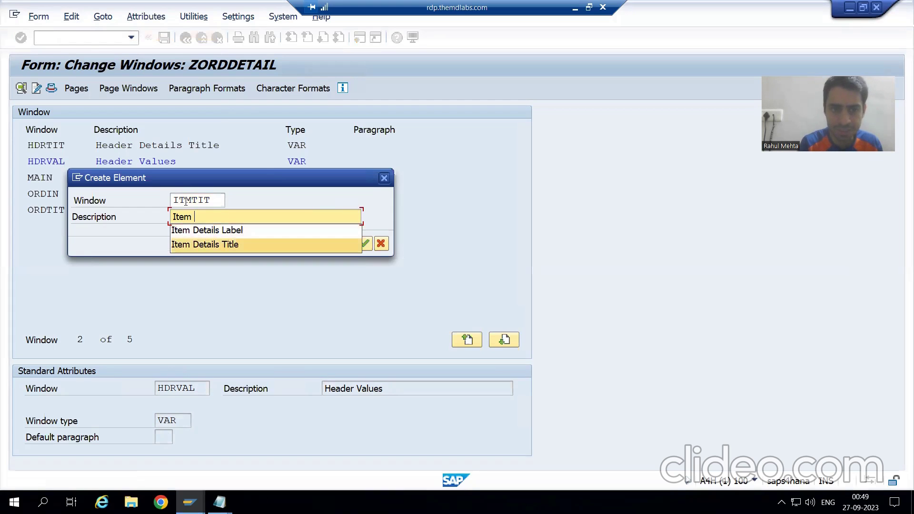
key(Return)
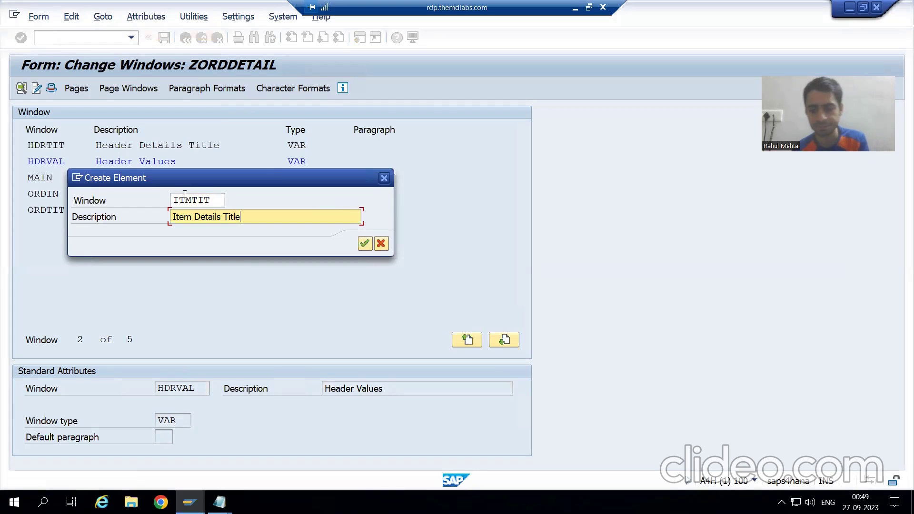
key(Return)
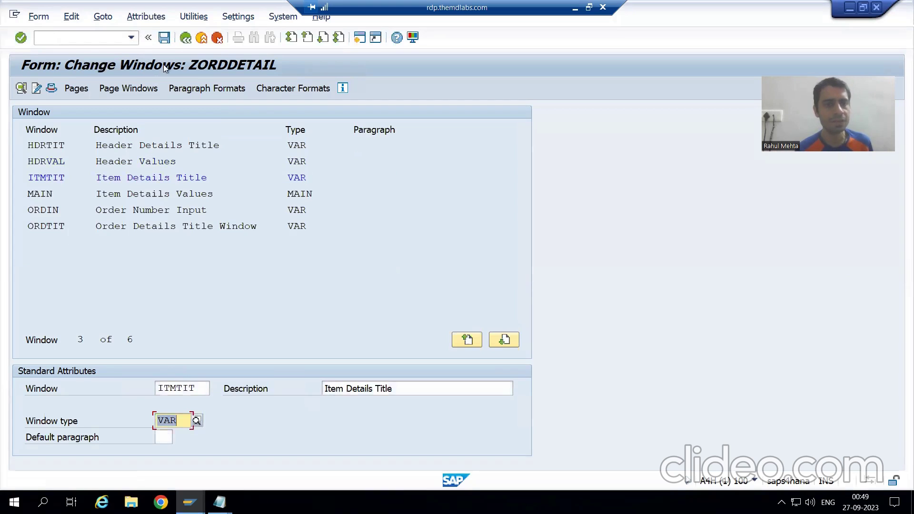
- Save ZORDDETAIL and select the Order Item Number / Order Cost line in the Script Layout notes
click(167, 39)
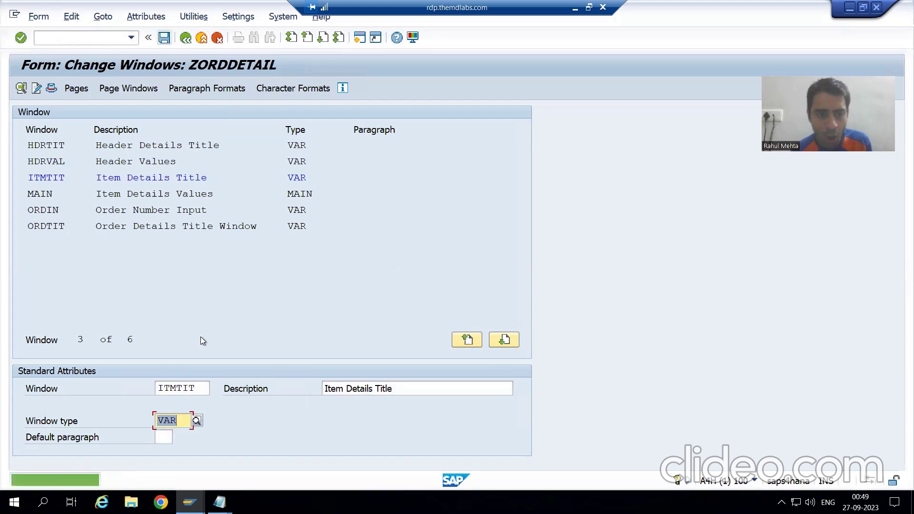
key(alt+Tab)
drag(3, 167, 275, 164)
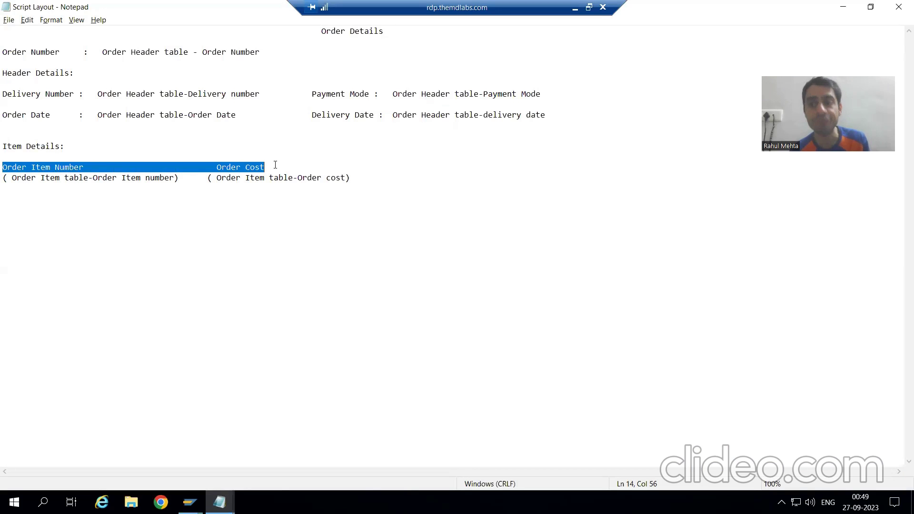
- Create window ITMLBL with the description 'Item Details Label', correcting the misspelling
key(alt+Tab)
click(74, 17)
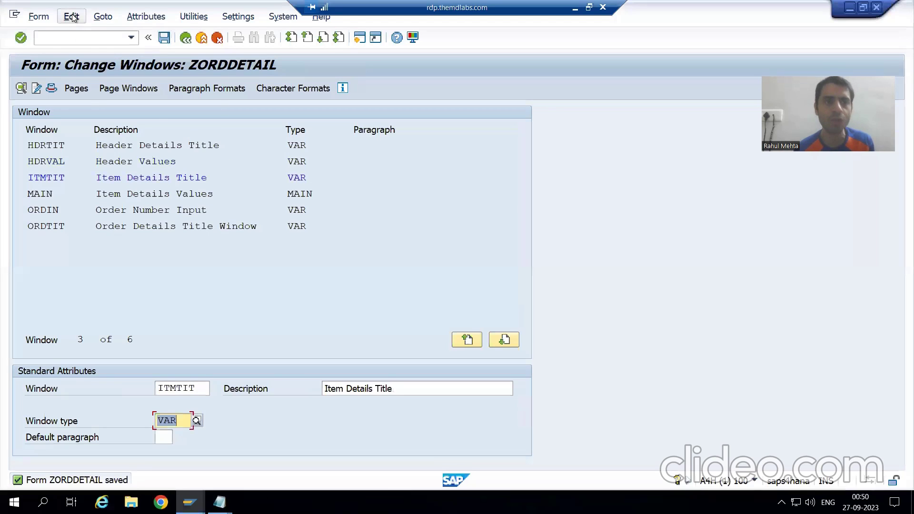
click(86, 36)
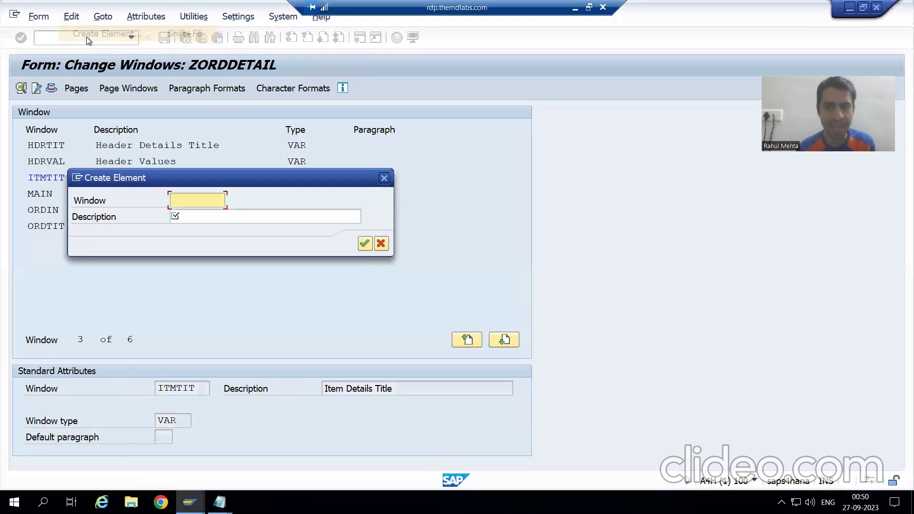
text(I)
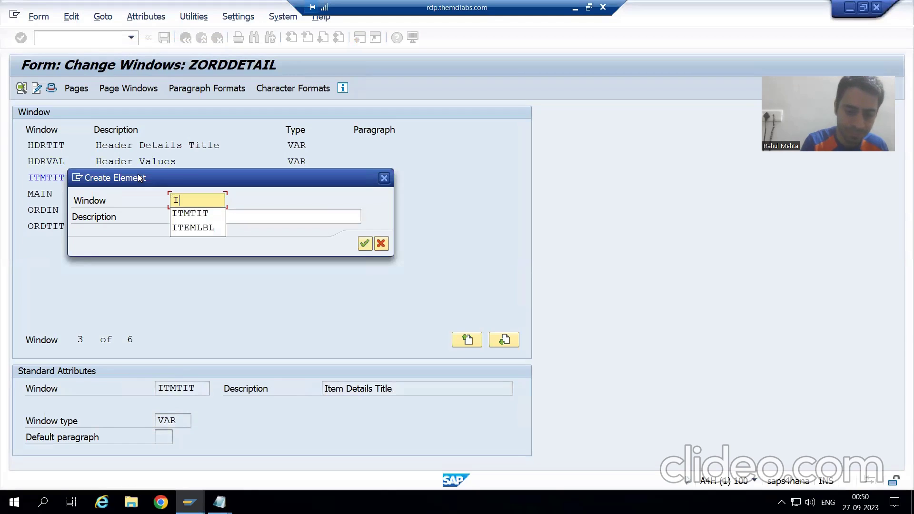
text(TM)
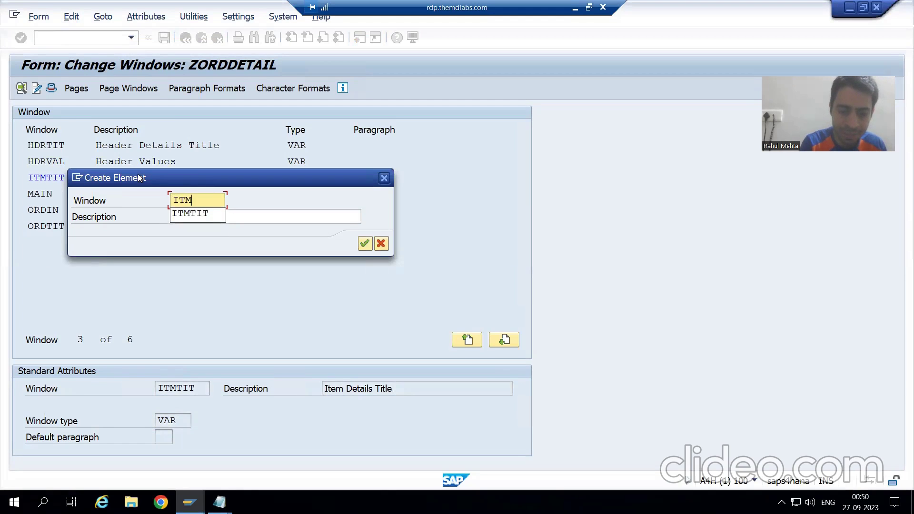
text(LBL)
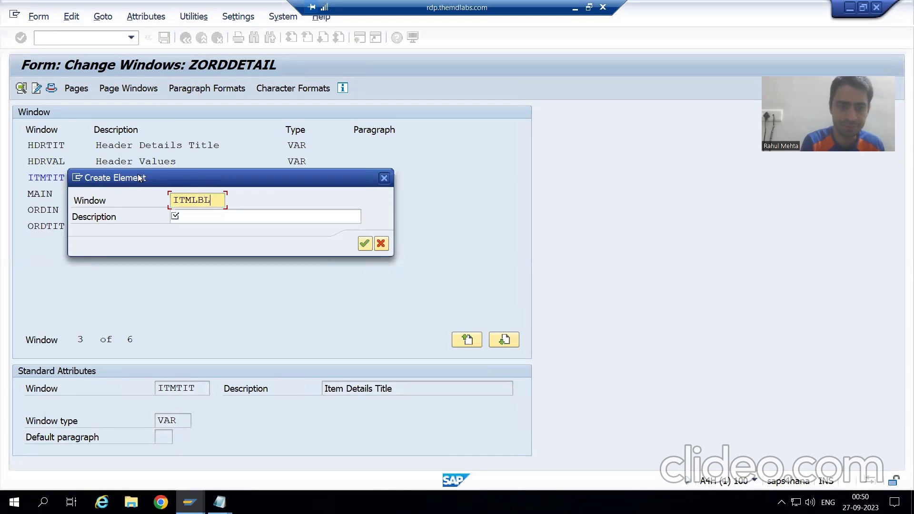
key(Tab)
text(Item)
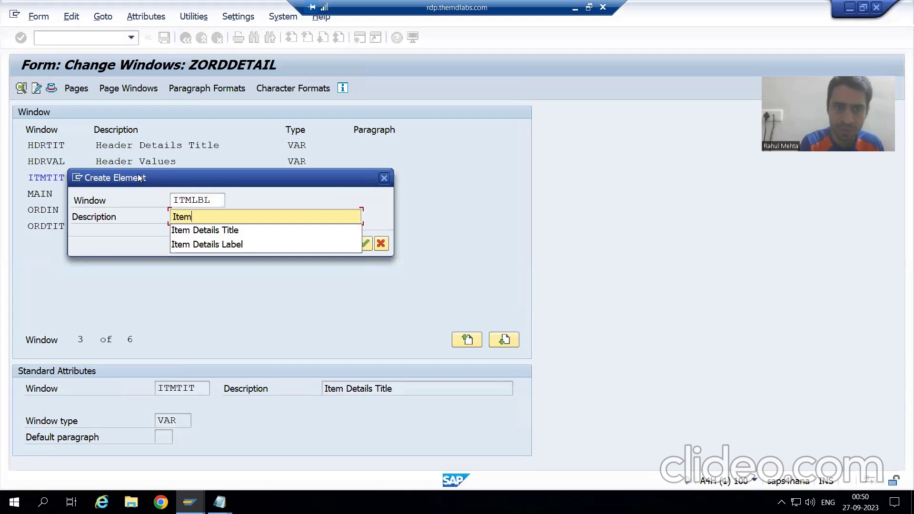
text( De)
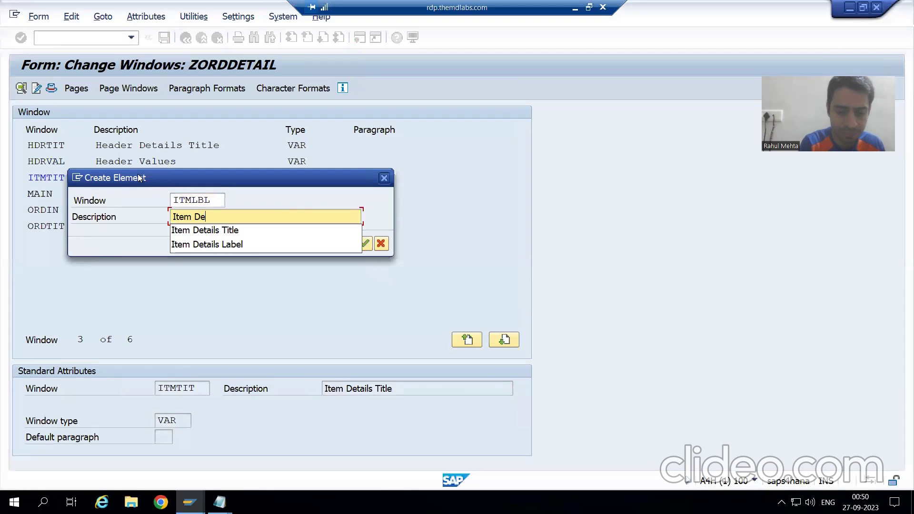
text(tails Lable)
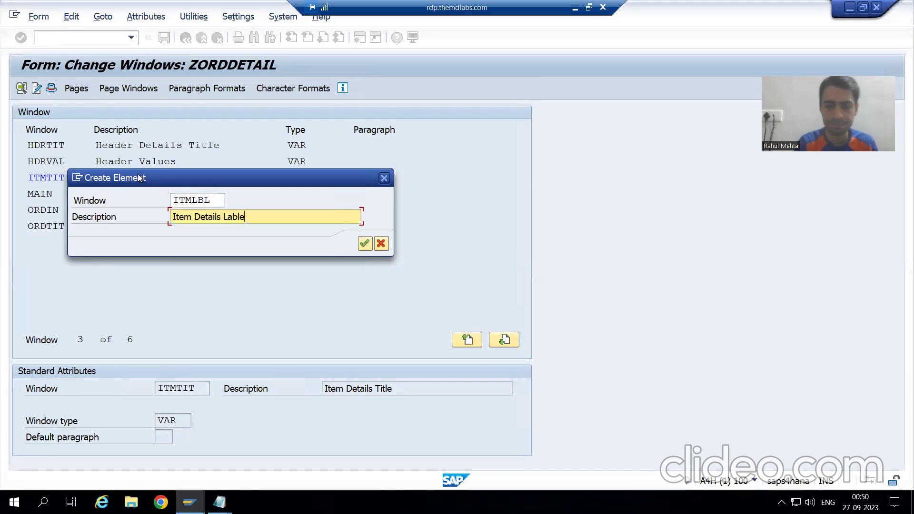
key(BackSpace)
key(BackSpace)
text(el)
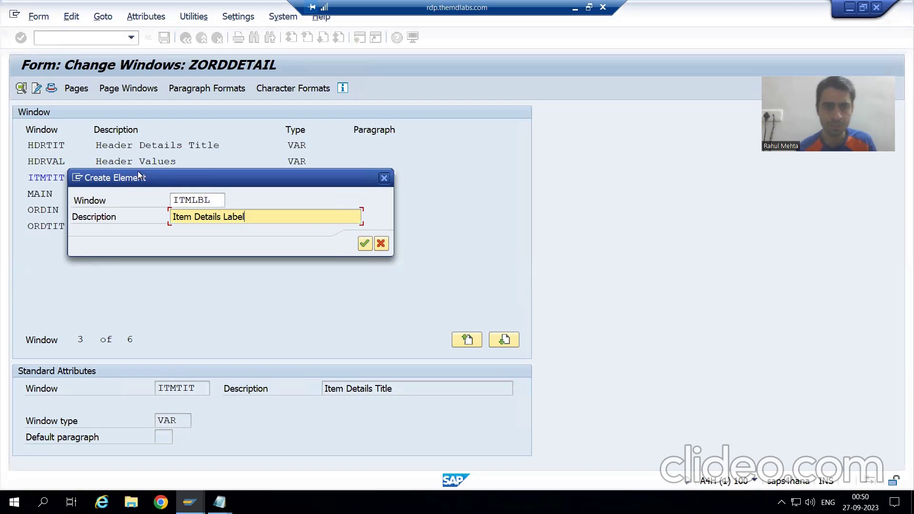
click(364, 244)
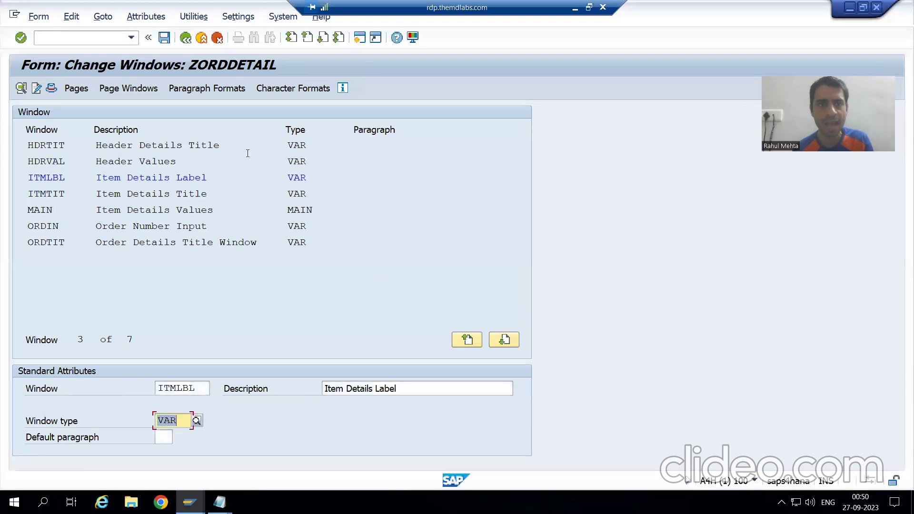
- Save the form and select the item values line below the headings in the layout notes
click(166, 41)
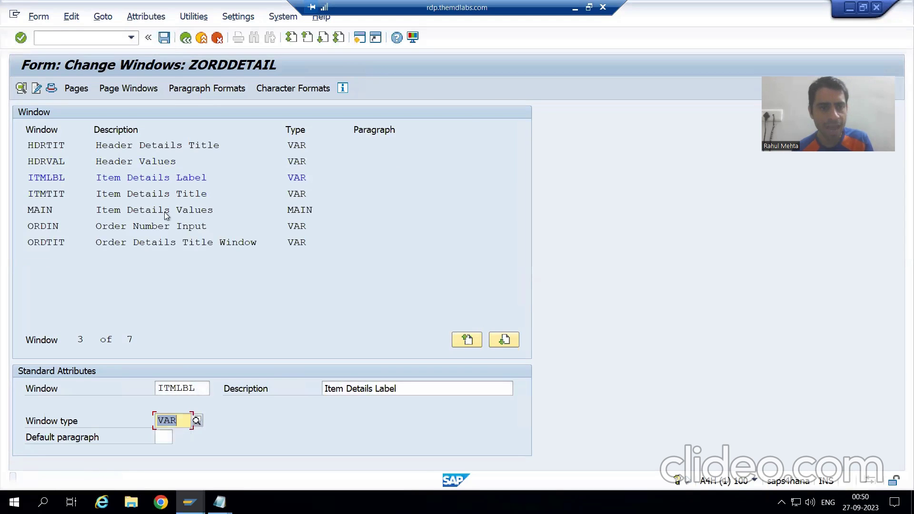
key(alt+Tab)
drag(4, 178, 395, 182)
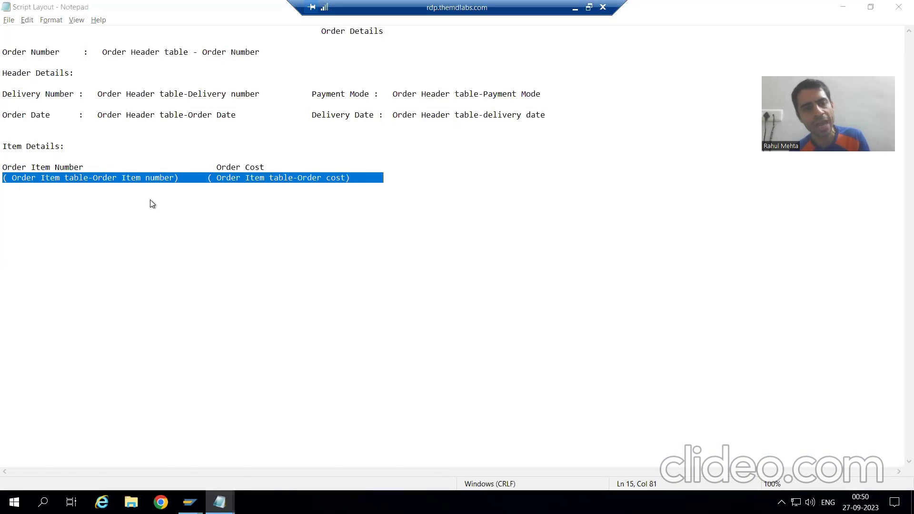
- Switch from Notepad back to the ZORDDETAIL window list in the form painter
key(alt+Tab)
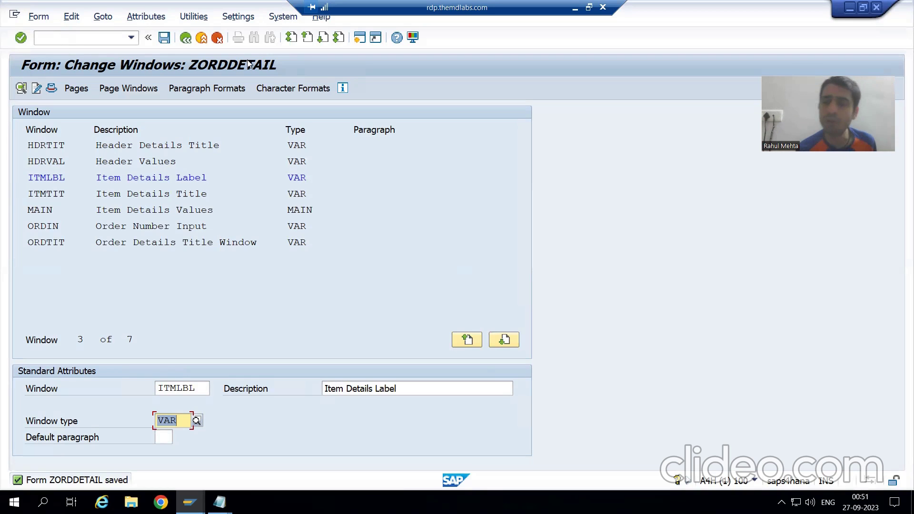
click(50, 88)
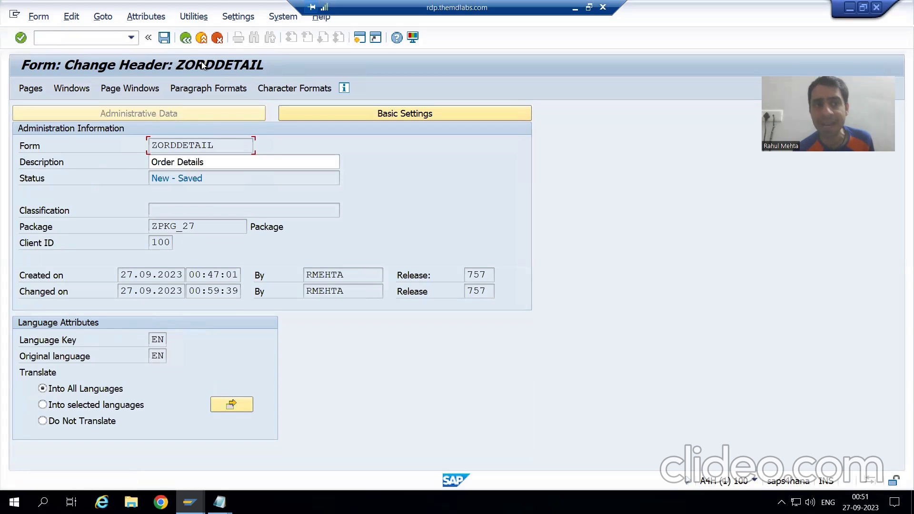
click(36, 89)
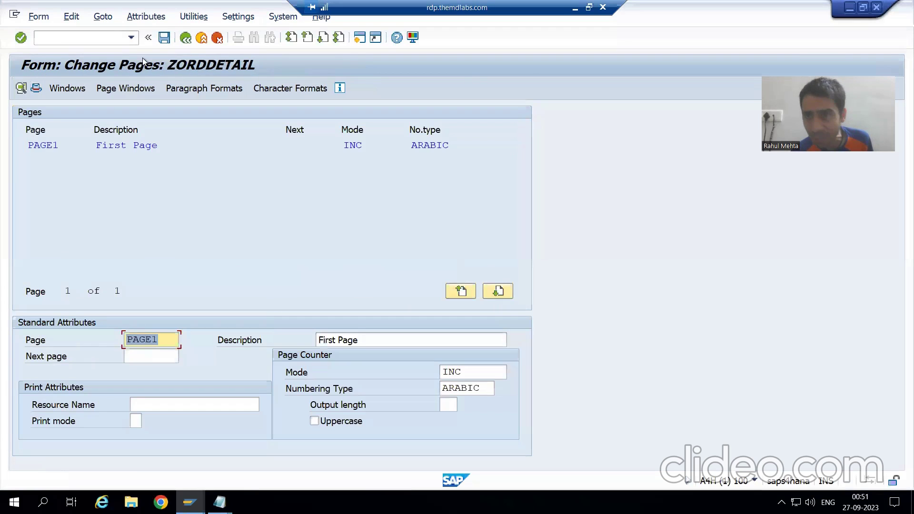
click(71, 88)
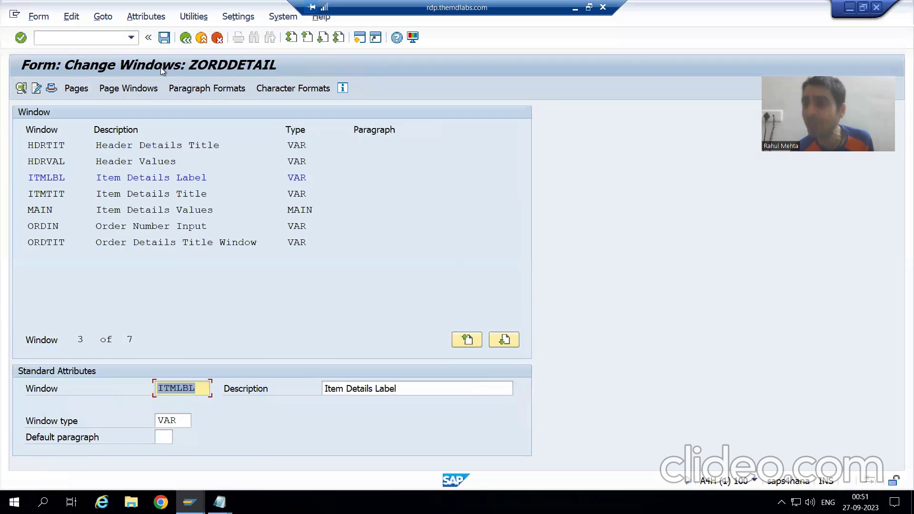
click(47, 90)
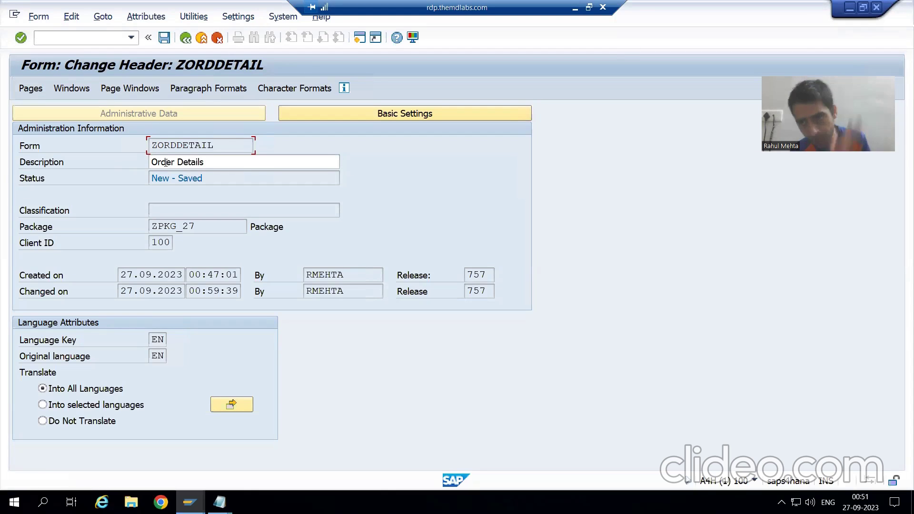
click(27, 90)
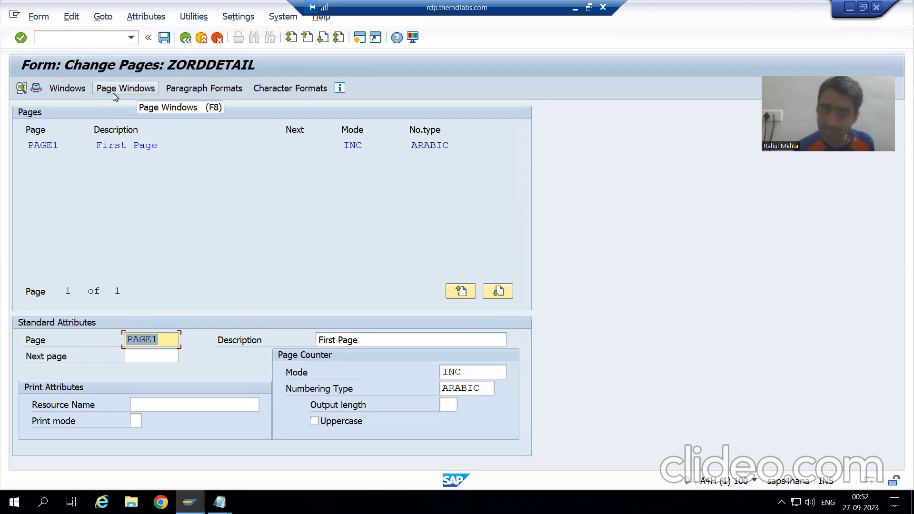
click(73, 90)
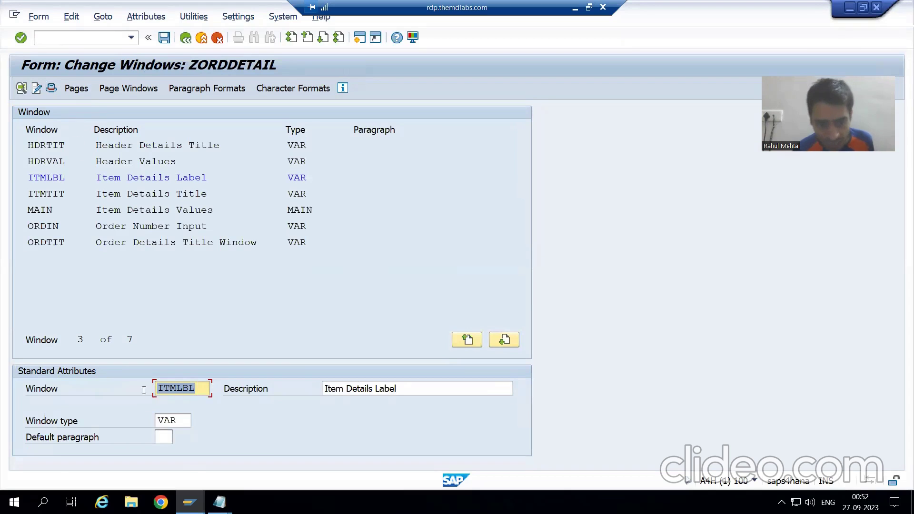
click(219, 502)
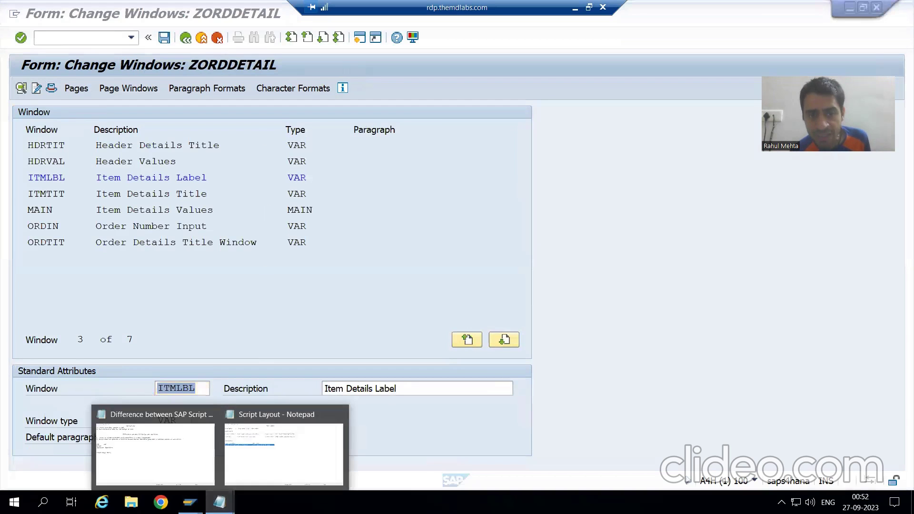
click(164, 464)
click(219, 502)
click(285, 461)
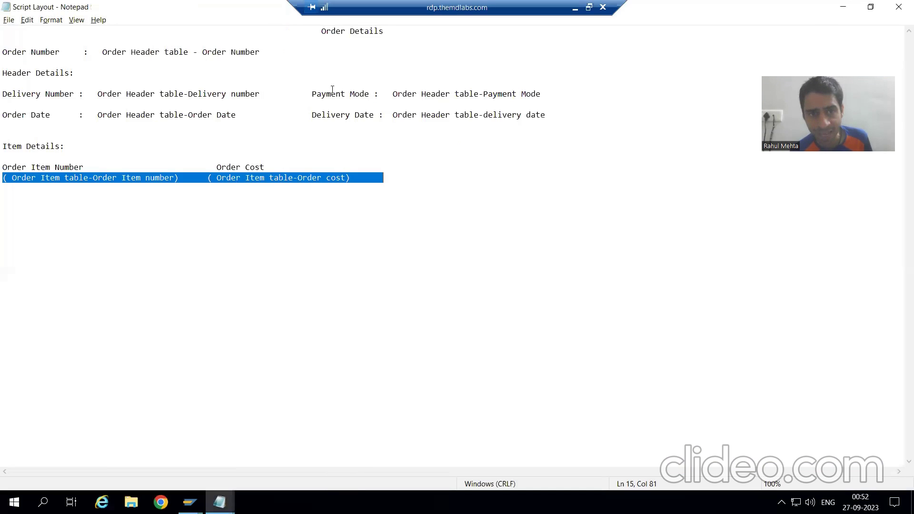
click(352, 34)
drag(2, 167, 304, 164)
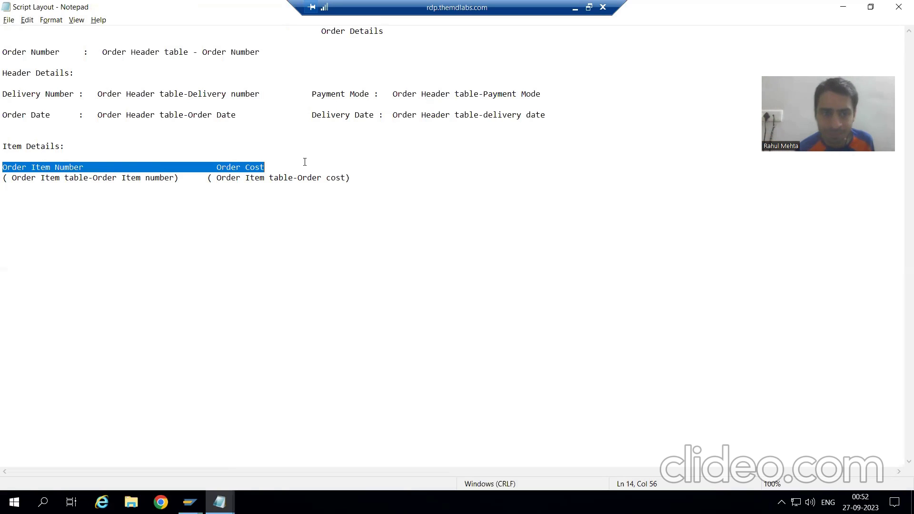
click(279, 207)
drag(108, 165, 5, 164)
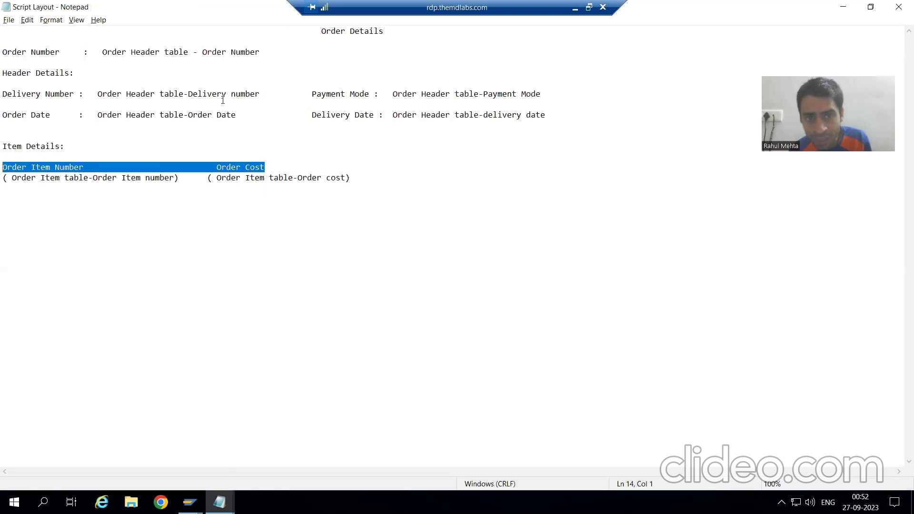
key(alt+Tab)
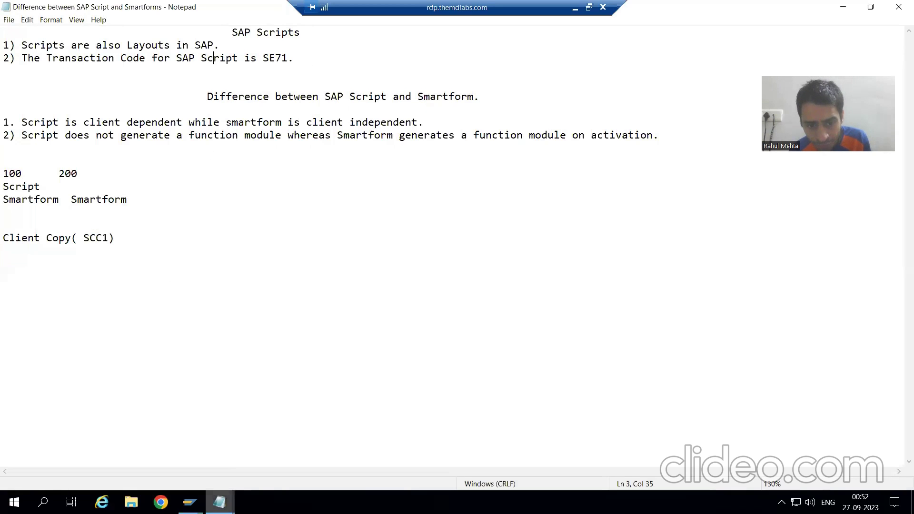
click(189, 502)
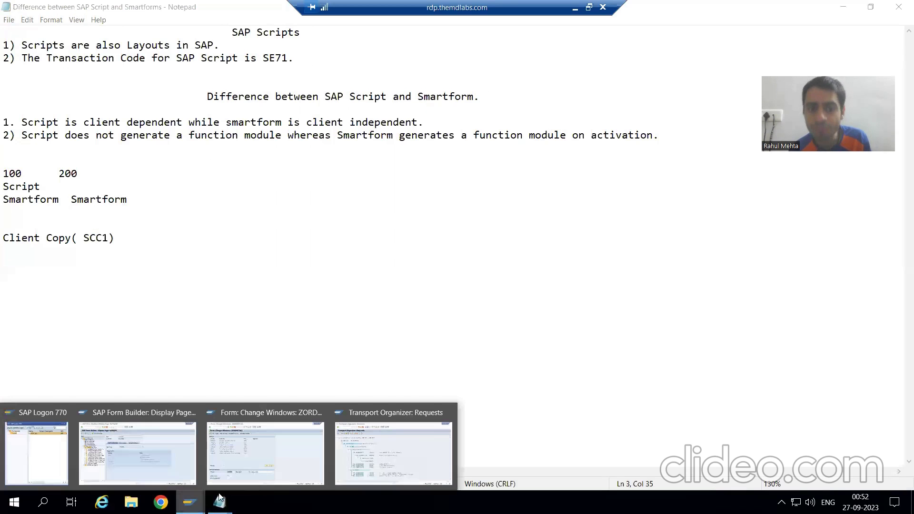
click(256, 461)
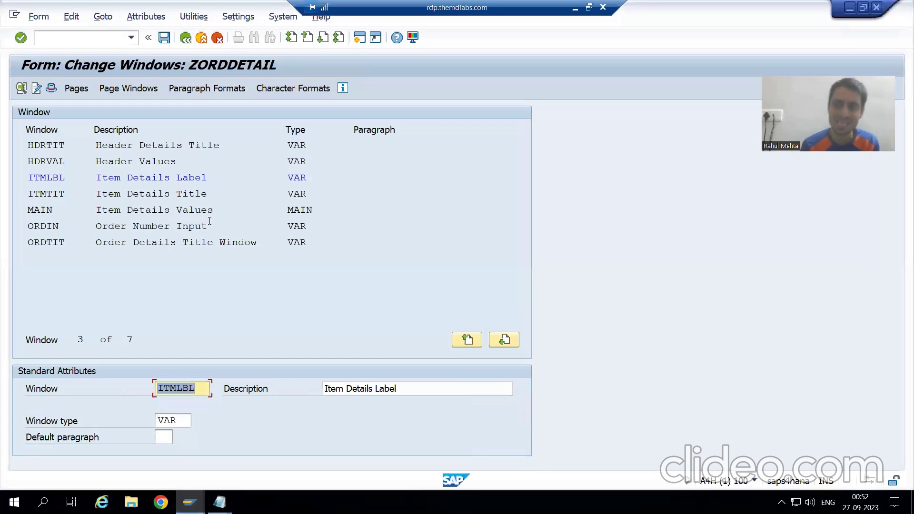
click(50, 209)
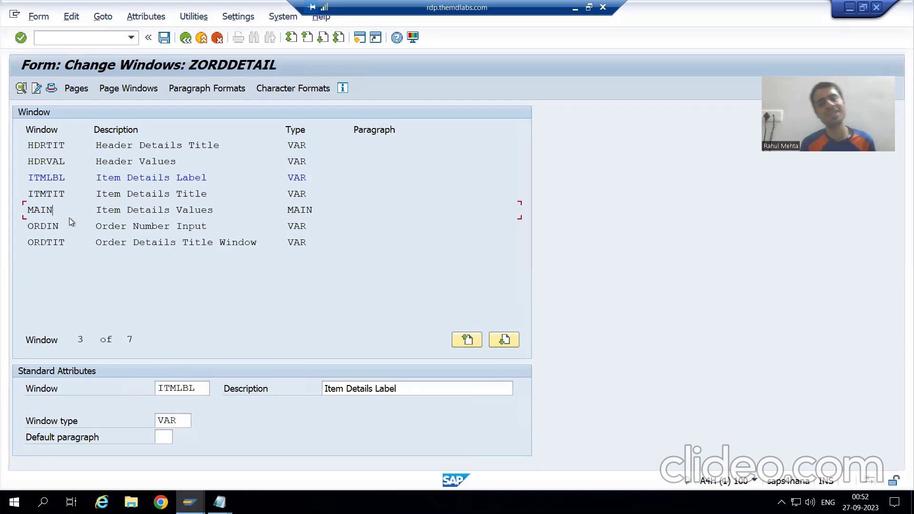